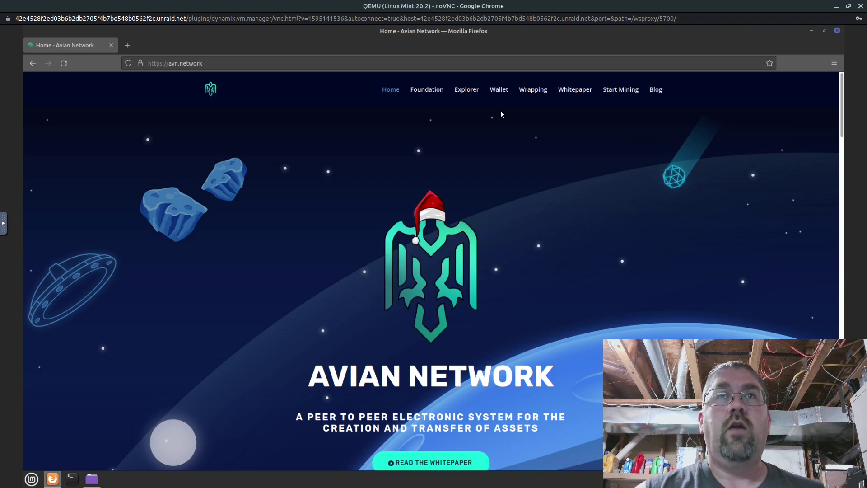
Step: Go to the avn.network/wallet page from the Wallet link in the top navigation
{"action": "left_click", "coordinate": [499, 91]}
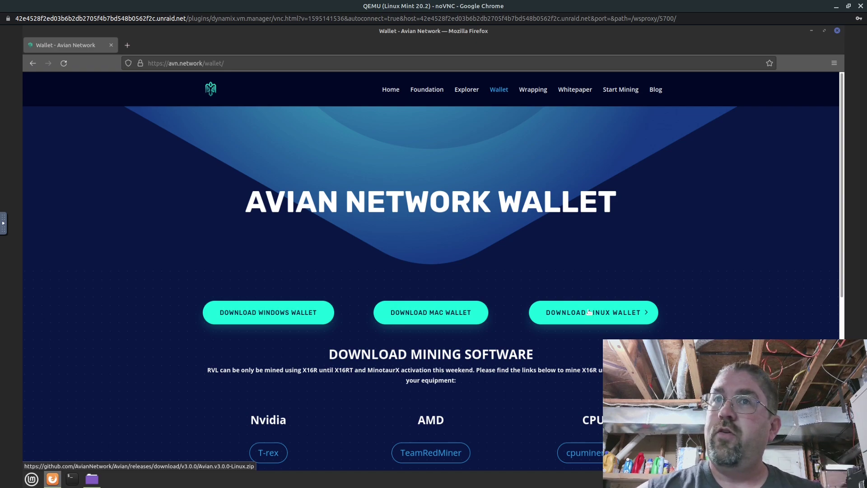
Step: Download the Linux wallet Avian.v3.0.0-Linux.zip, saving the file to disk
{"action": "left_click", "coordinate": [588, 312]}
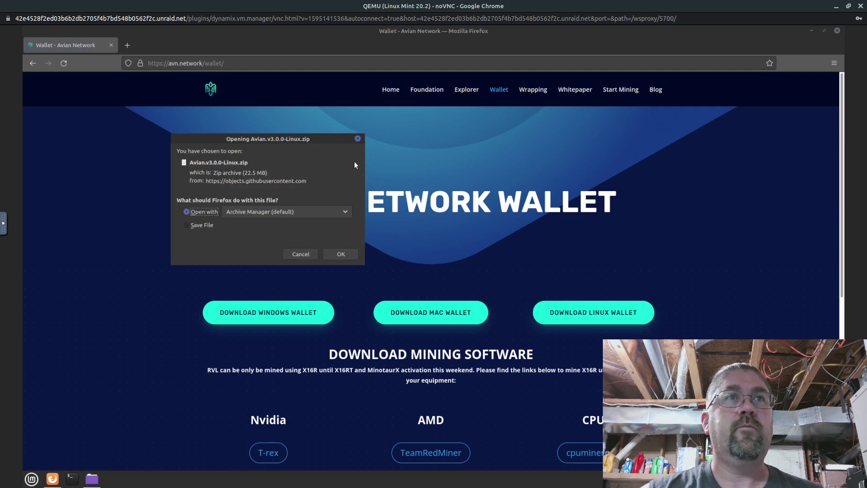
{"action": "left_click", "coordinate": [191, 224]}
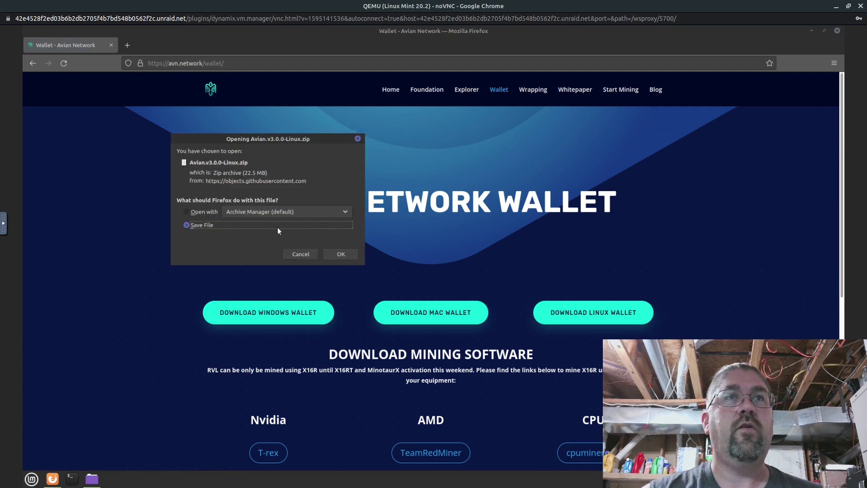
{"action": "left_click", "coordinate": [345, 256]}
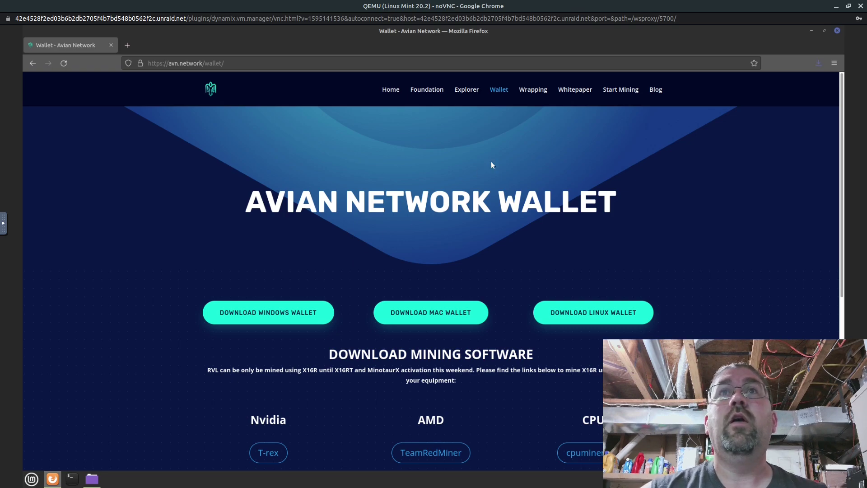
Step: Close Firefox, open Files, and select wallet.dat inside the hidden .ravenlite folder
{"action": "left_click", "coordinate": [837, 31]}
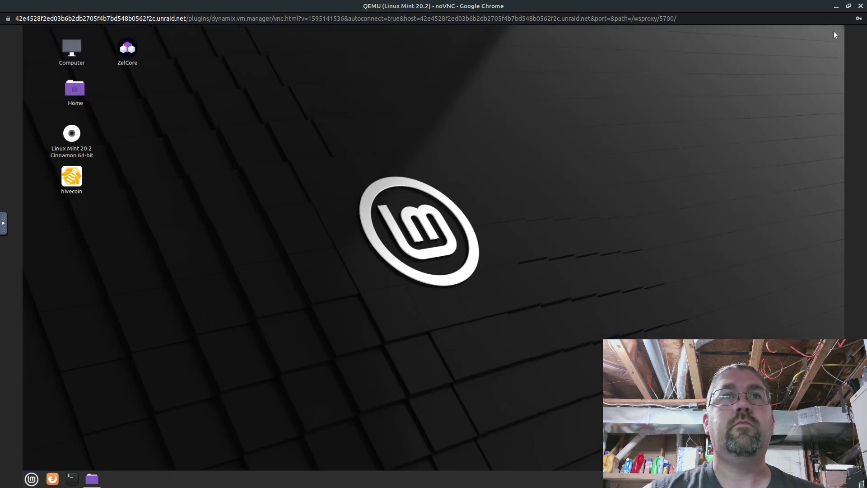
{"action": "left_click", "coordinate": [93, 479]}
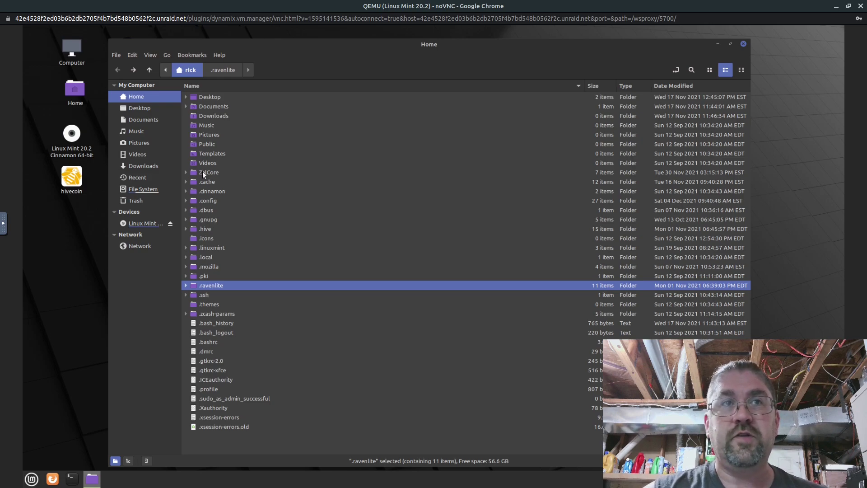
{"action": "double_click", "coordinate": [211, 285]}
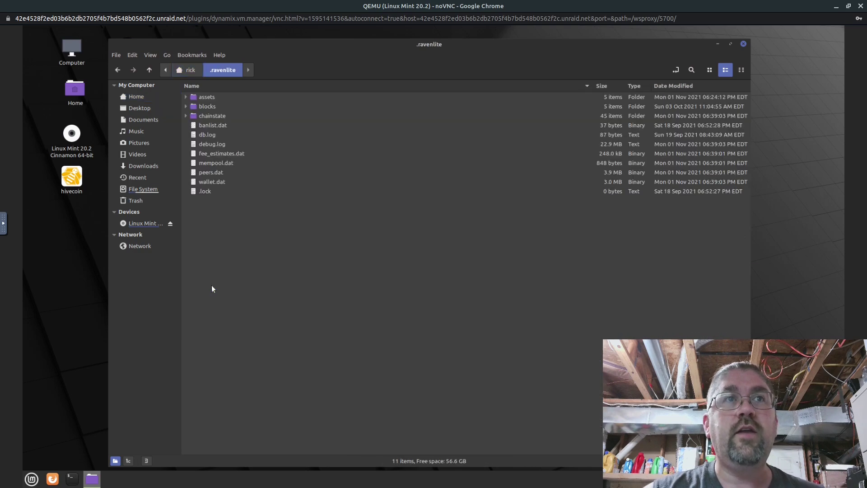
{"action": "left_click", "coordinate": [210, 175]}
{"action": "left_click", "coordinate": [208, 182]}
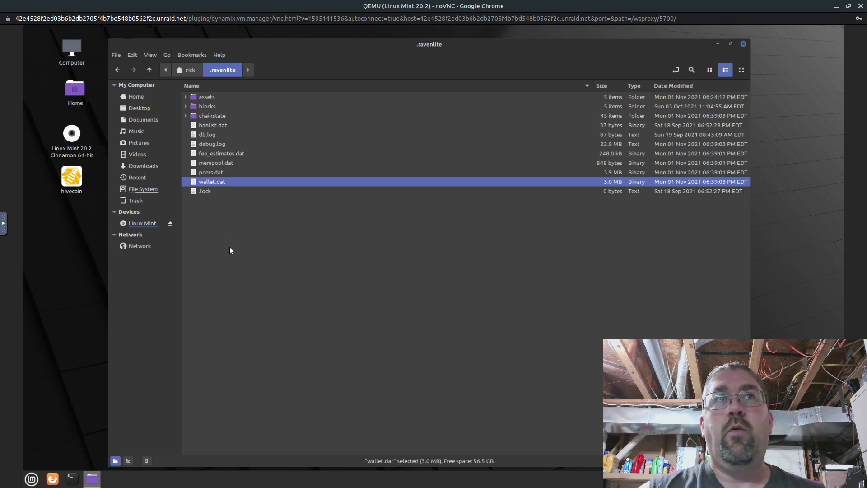
Step: Return to the home folder and turn on the Extra Pane view
{"action": "left_click", "coordinate": [191, 72]}
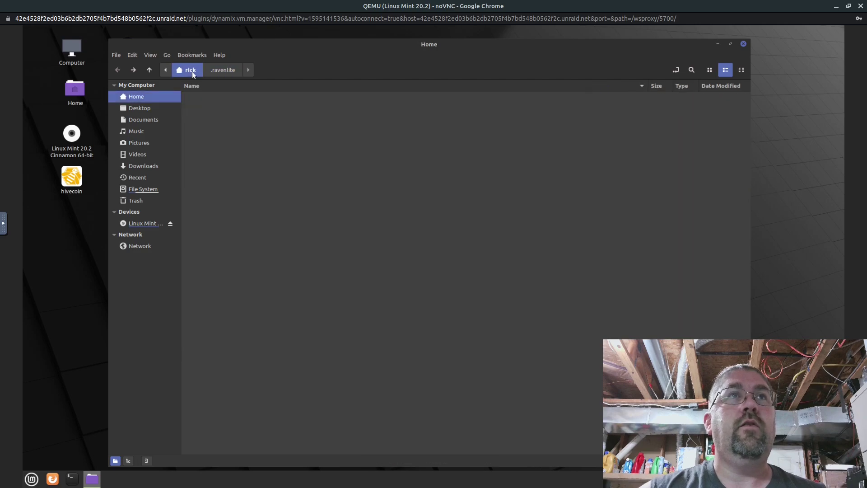
{"action": "left_click", "coordinate": [150, 55]}
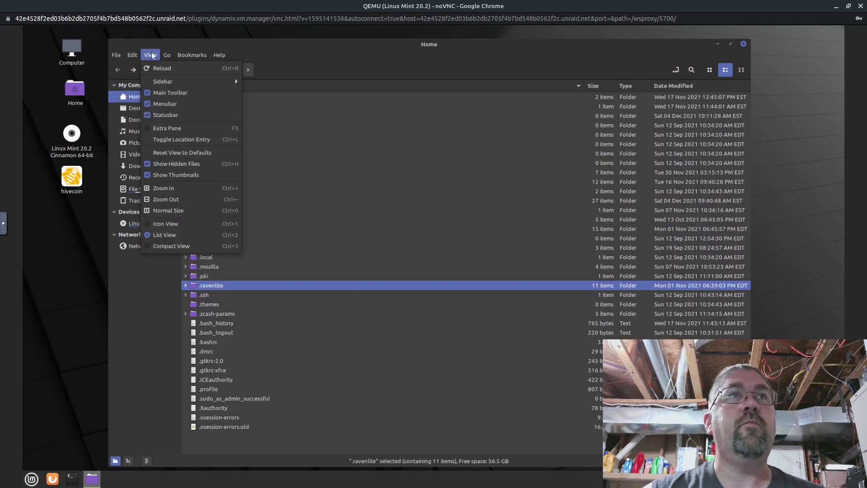
{"action": "left_click", "coordinate": [166, 130]}
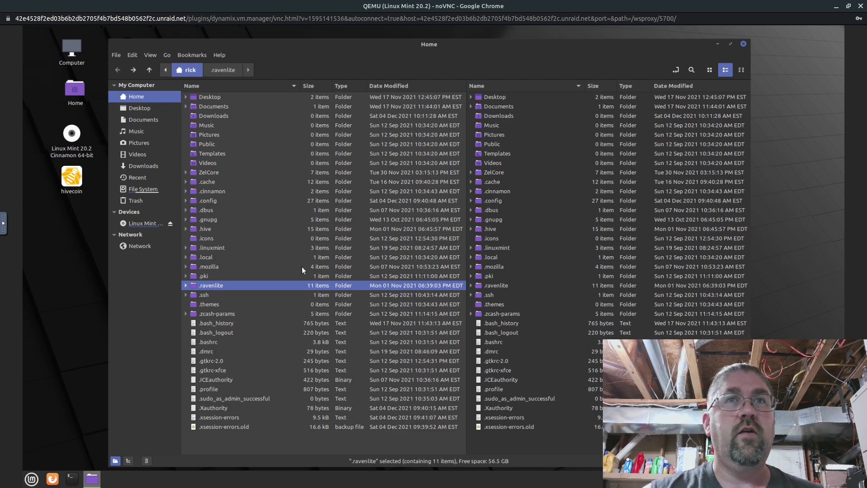
Step: Create a new folder named .avn in the home folder from the right pane
{"action": "left_click", "coordinate": [507, 440]}
{"action": "right_click", "coordinate": [506, 441]}
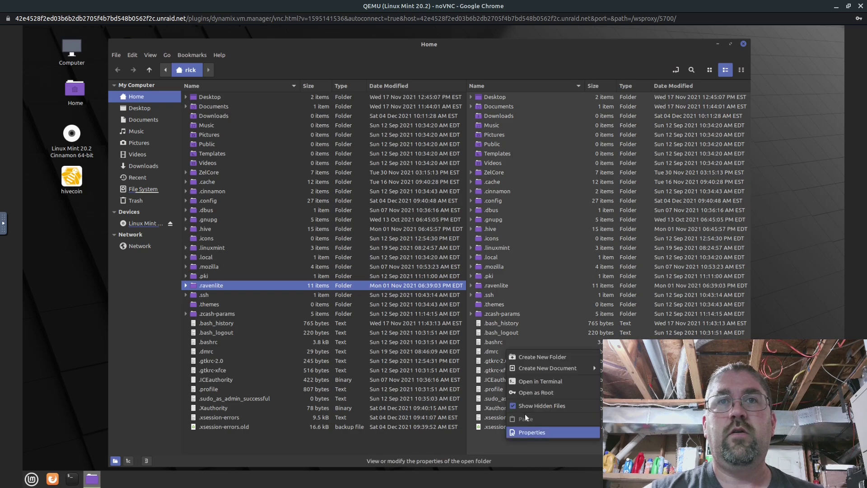
{"action": "left_click", "coordinate": [530, 357]}
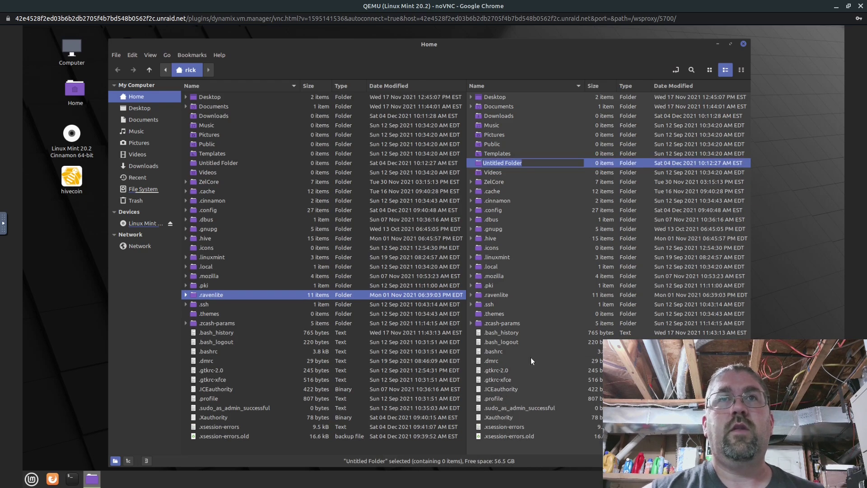
{"action": "type", "text": ".avn"}
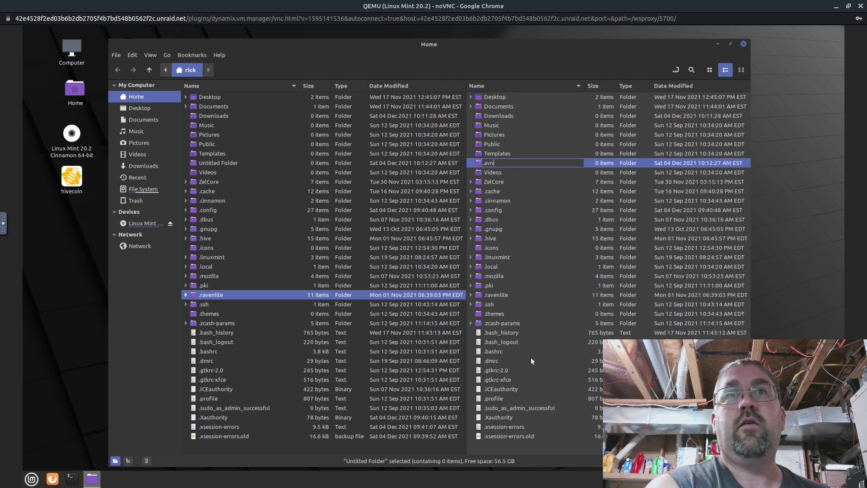
{"action": "key", "text": "Return"}
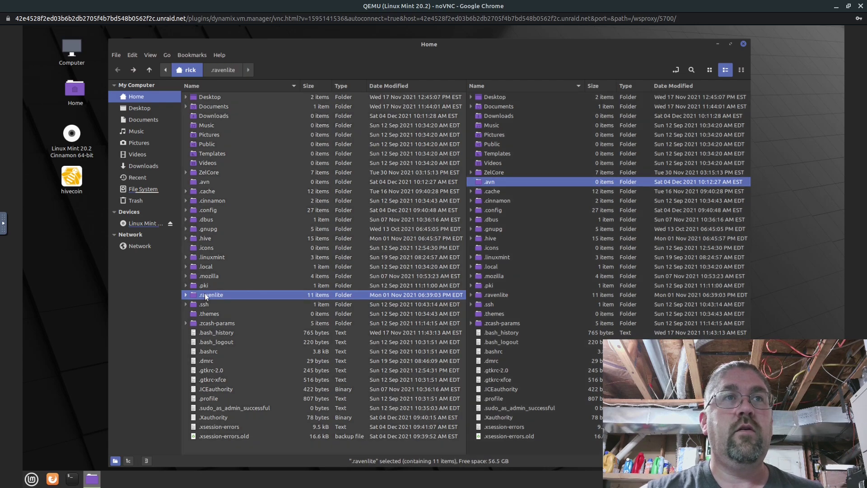
Step: Paste all .ravenlite items, assets through .lock, into the .avn folder
{"action": "double_click", "coordinate": [205, 294]}
{"action": "left_click", "coordinate": [204, 97]}
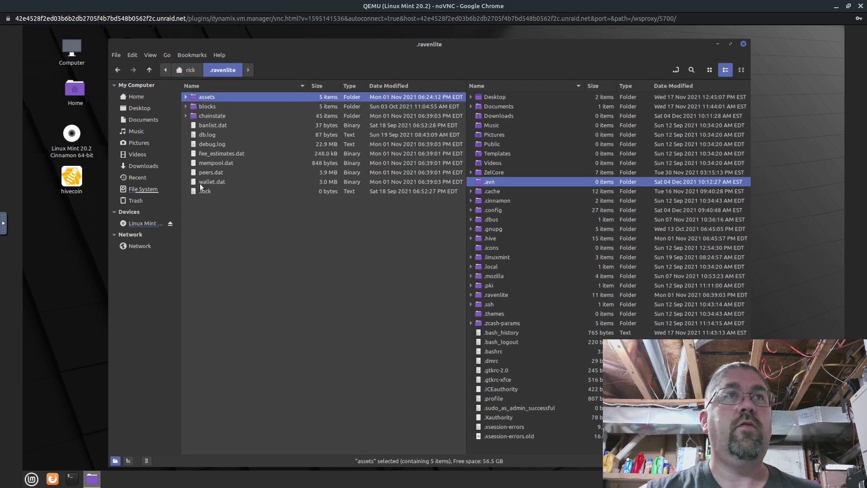
{"action": "left_click", "coordinate": [201, 191], "text": "shift"}
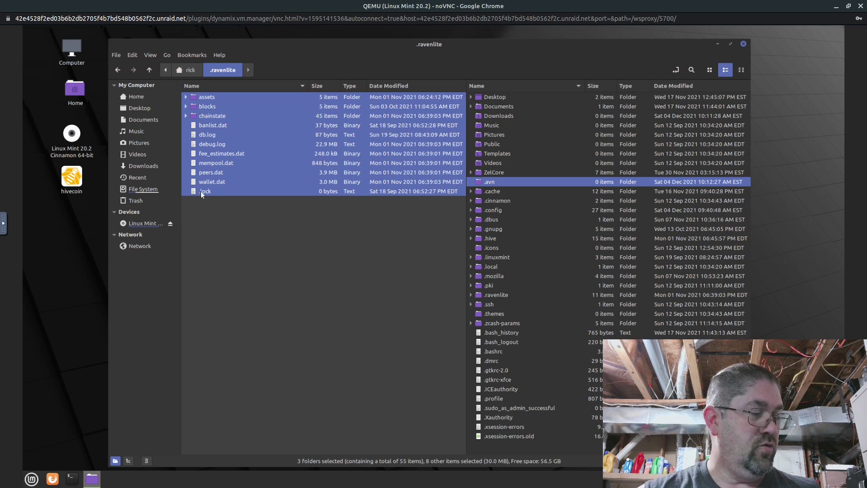
{"action": "left_click", "coordinate": [494, 182]}
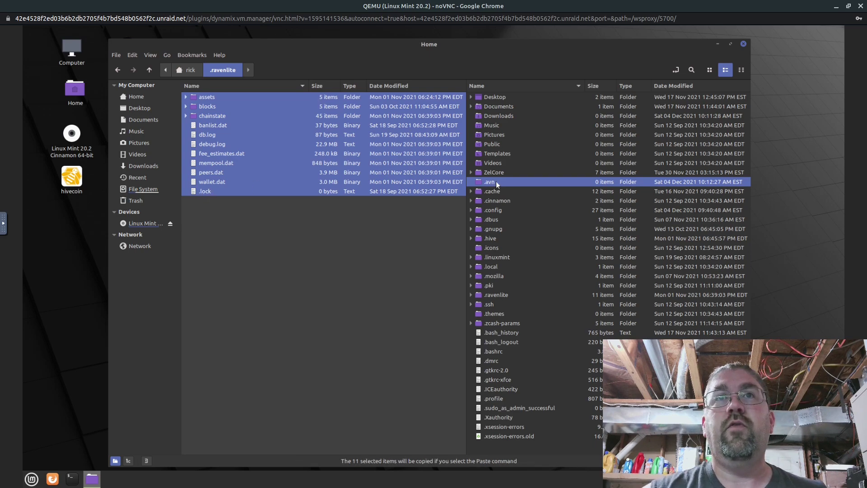
{"action": "double_click", "coordinate": [497, 182]}
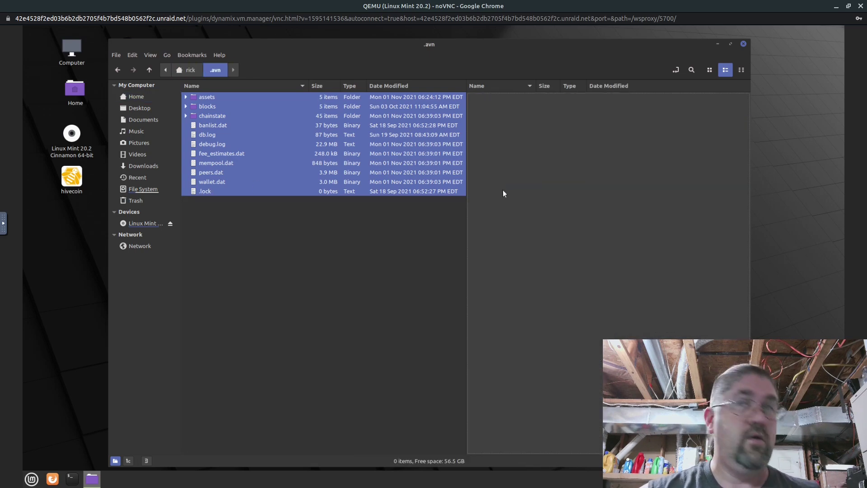
{"action": "key", "text": "ctrl+v"}
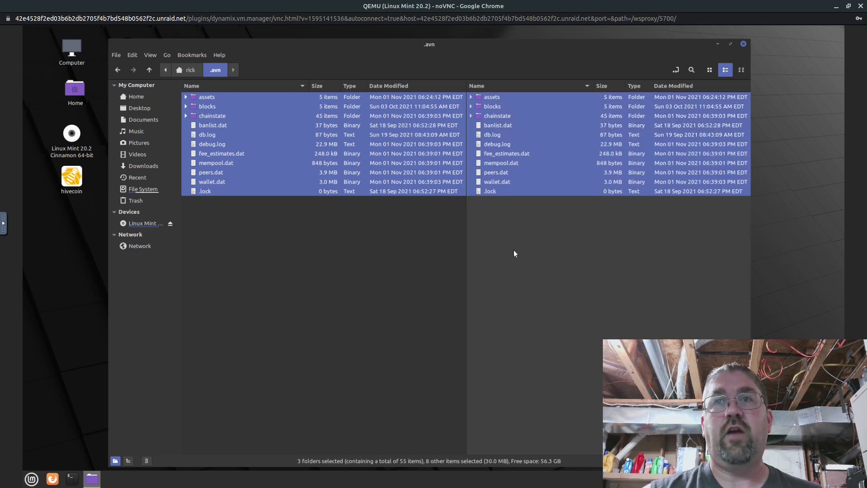
Step: Compare the original and copied folder contents, then close the file manager
{"action": "left_click", "coordinate": [338, 231]}
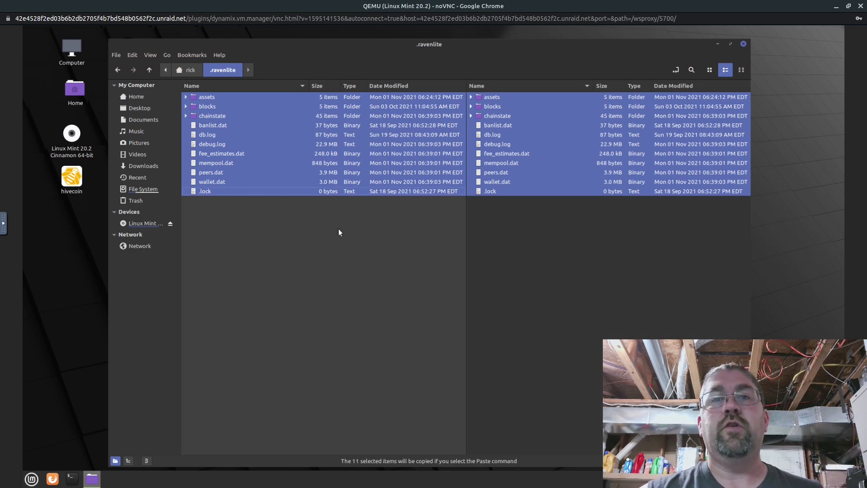
{"action": "left_click", "coordinate": [512, 228]}
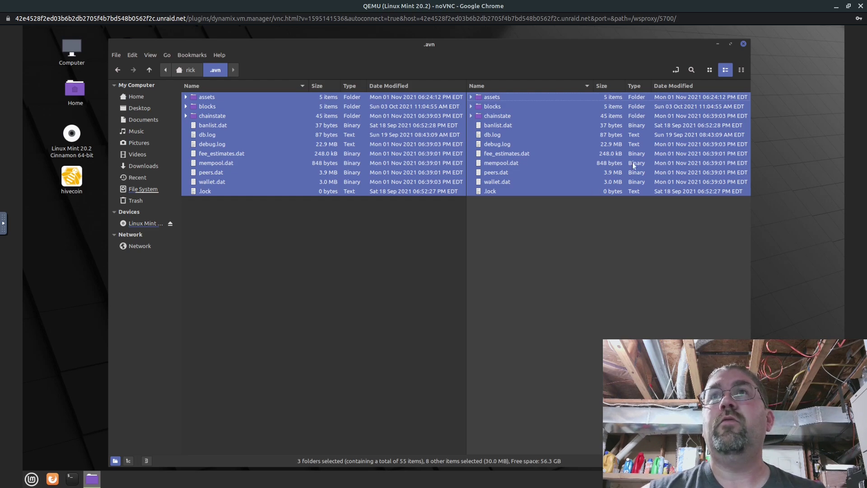
{"action": "left_click", "coordinate": [743, 44]}
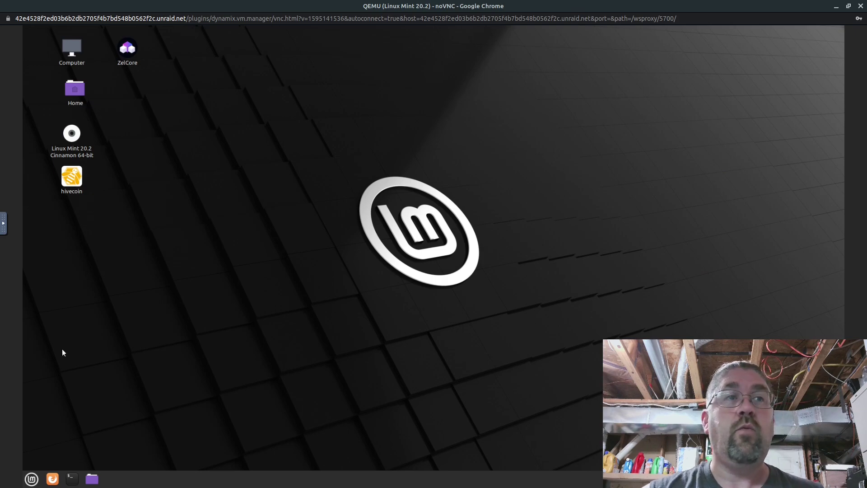
Step: Open Avian.v3.0.0-Linux.zip from Downloads and place the archive window on the right
{"action": "left_click", "coordinate": [92, 480]}
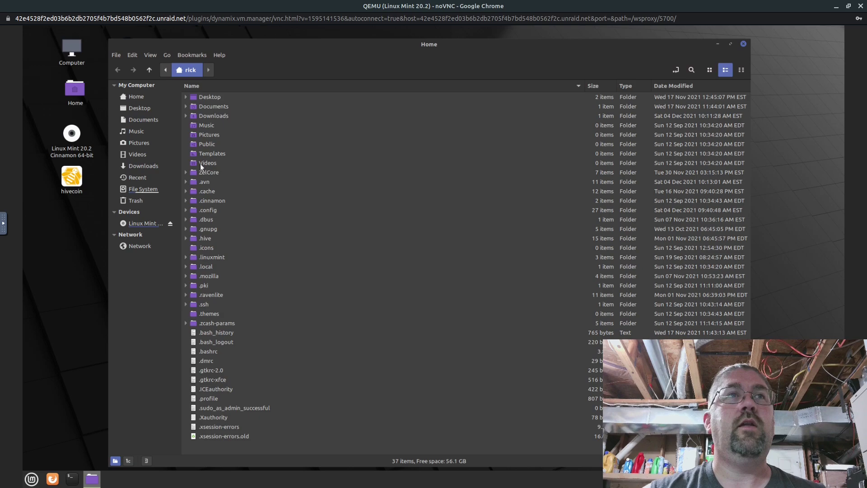
{"action": "left_click", "coordinate": [141, 168]}
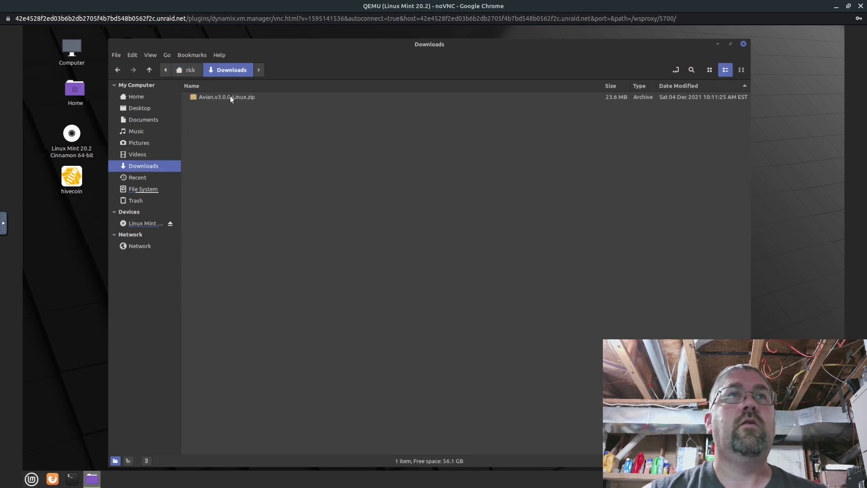
{"action": "double_click", "coordinate": [229, 96]}
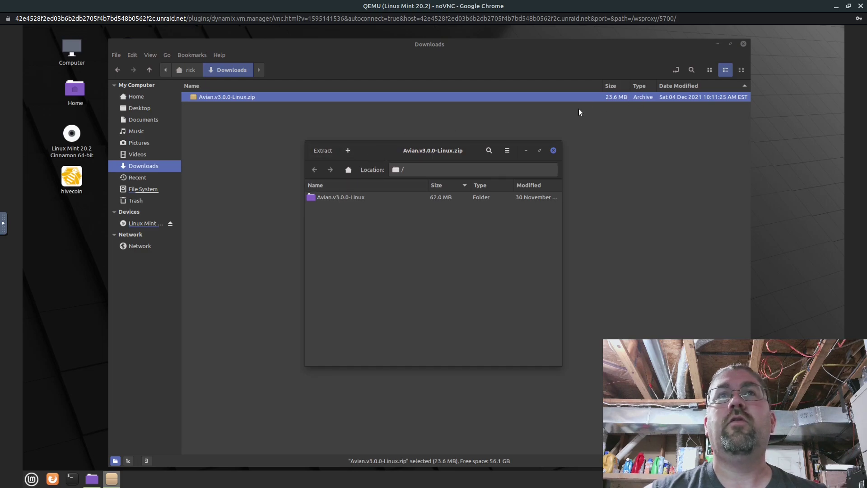
{"action": "left_click_drag", "start_coordinate": [391, 150], "coordinate": [669, 136]}
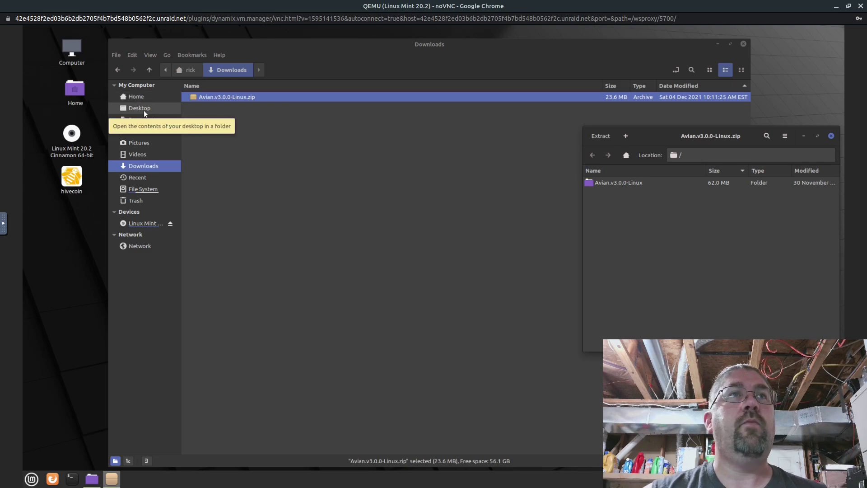
Step: Create a new folder named AVN 3.0.0 in Documents
{"action": "left_click", "coordinate": [135, 121]}
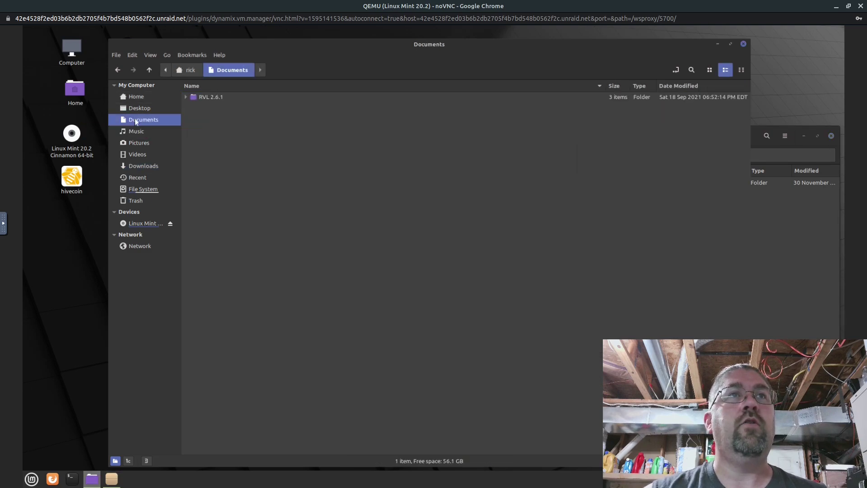
{"action": "right_click", "coordinate": [209, 118]}
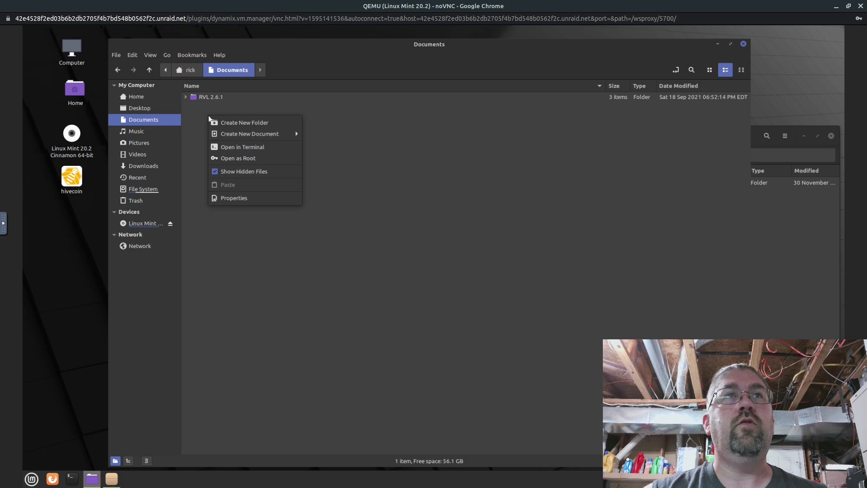
{"action": "left_click", "coordinate": [239, 120]}
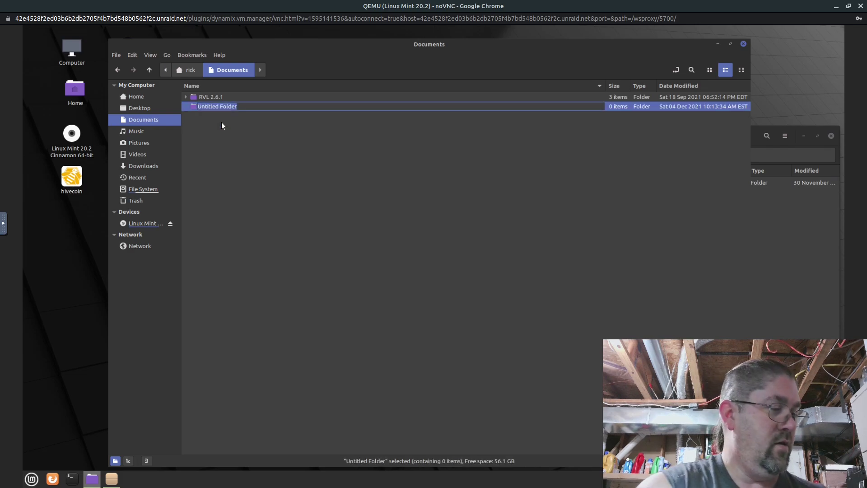
{"action": "type", "text": "AVN "}
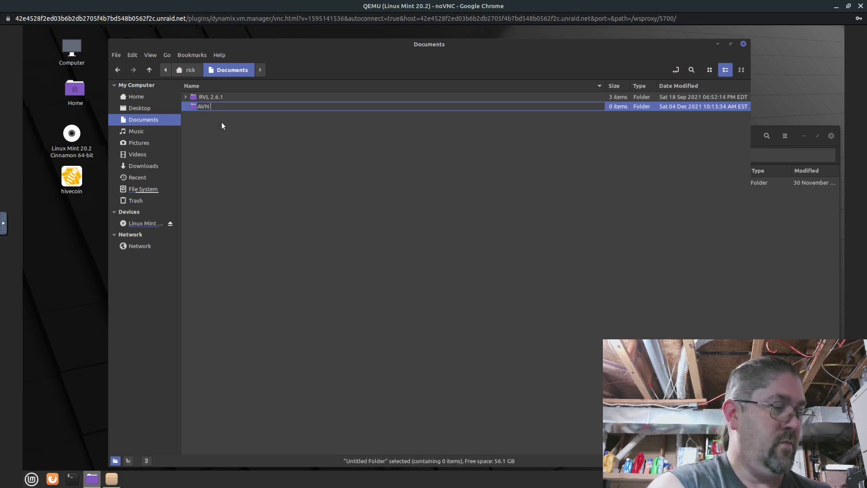
{"action": "type", "text": "3.0.0"}
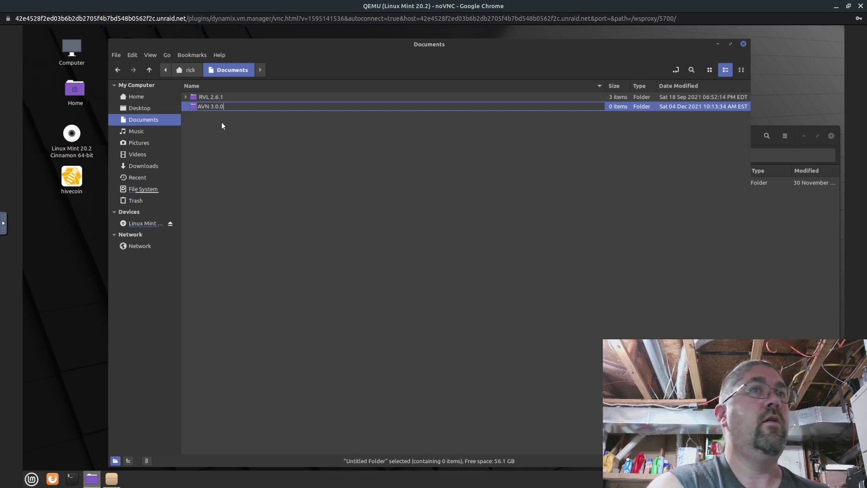
{"action": "key", "text": "Return"}
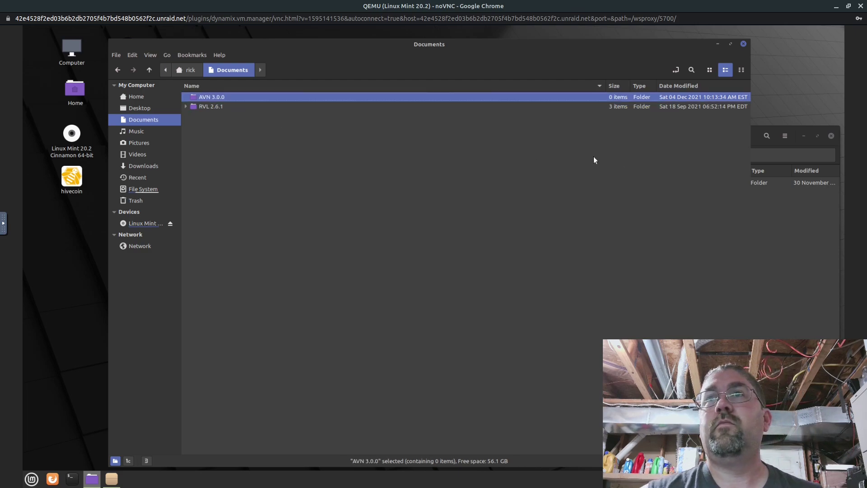
Step: Open the Avian.v3.0.0-Linux folder inside the archive and select its files
{"action": "left_click", "coordinate": [789, 133]}
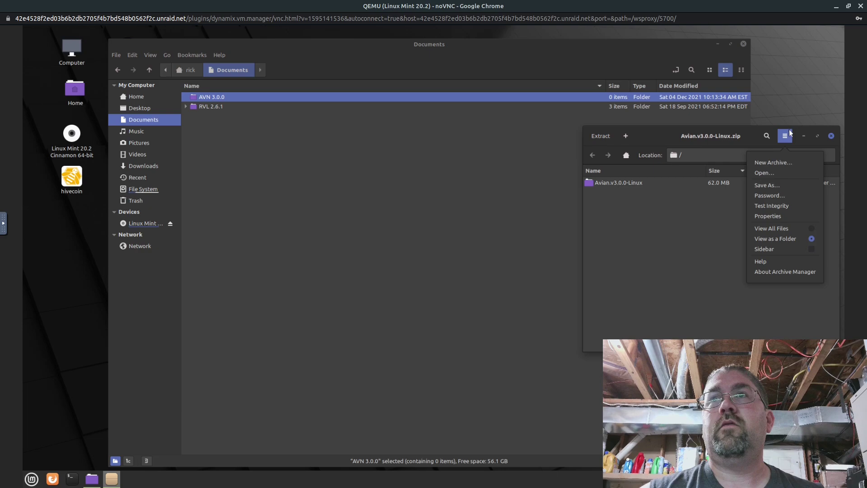
{"action": "left_click", "coordinate": [697, 214]}
{"action": "double_click", "coordinate": [630, 183]}
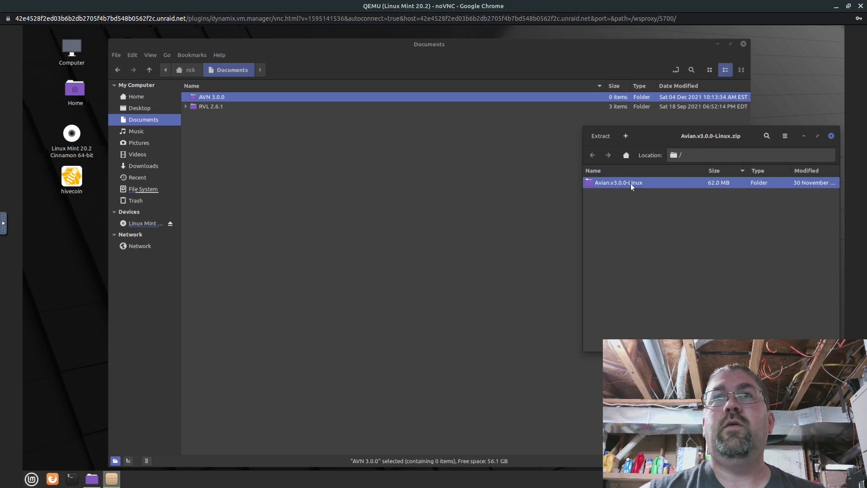
{"action": "left_click", "coordinate": [609, 183]}
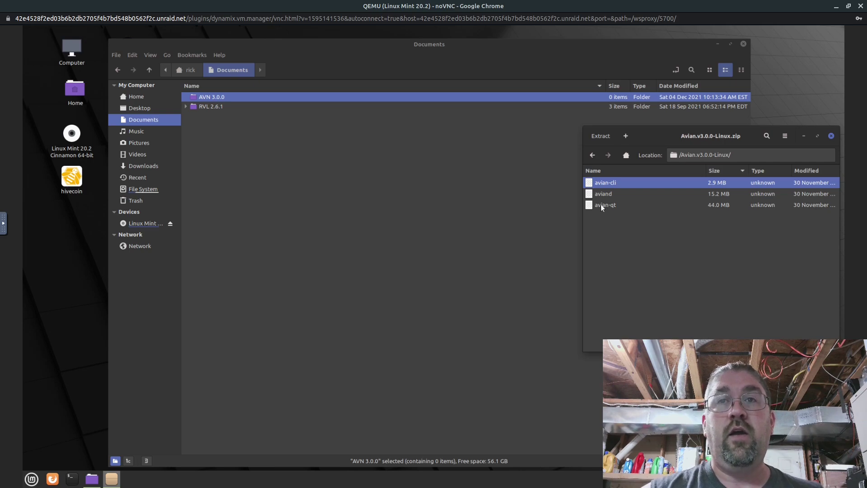
{"action": "left_click", "coordinate": [600, 204], "text": "shift"}
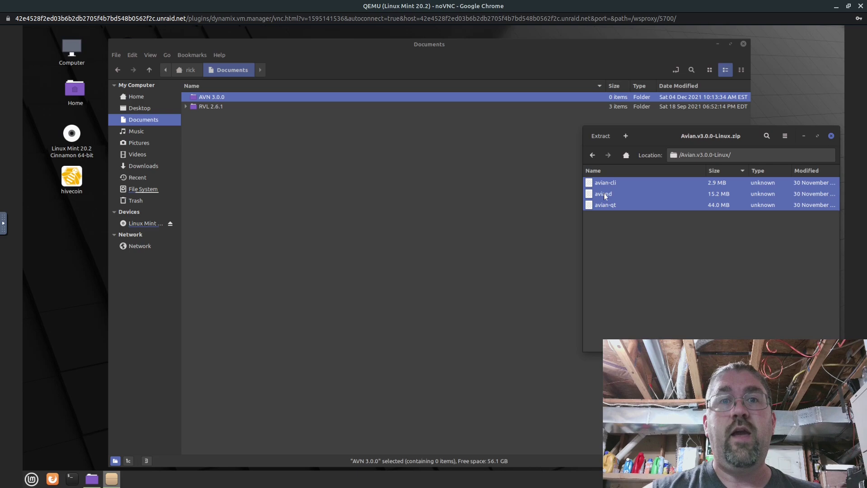
{"action": "left_click", "coordinate": [604, 194]}
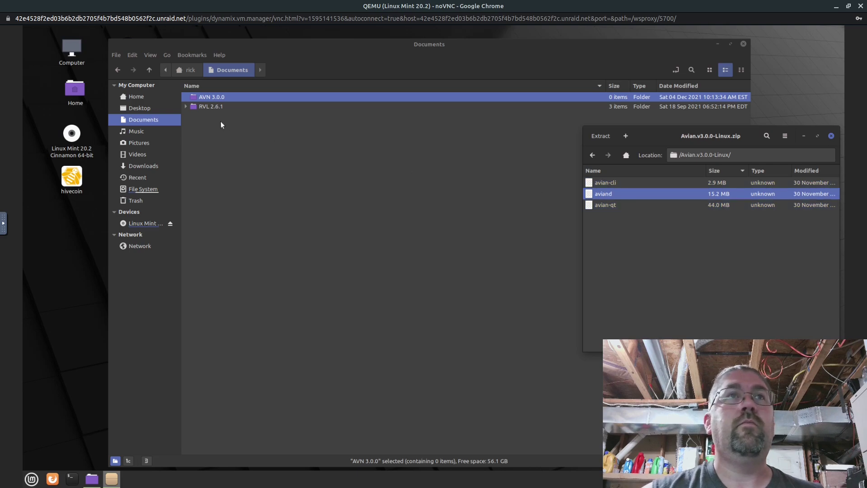
Step: Drag avian-cli, aviand and avian-qt into AVN 3.0.0, then close the archive
{"action": "double_click", "coordinate": [208, 99]}
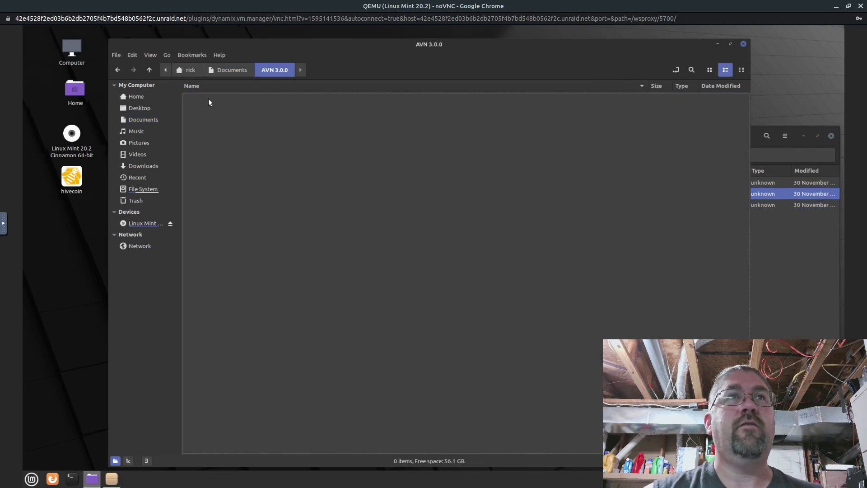
{"action": "left_click", "coordinate": [796, 246]}
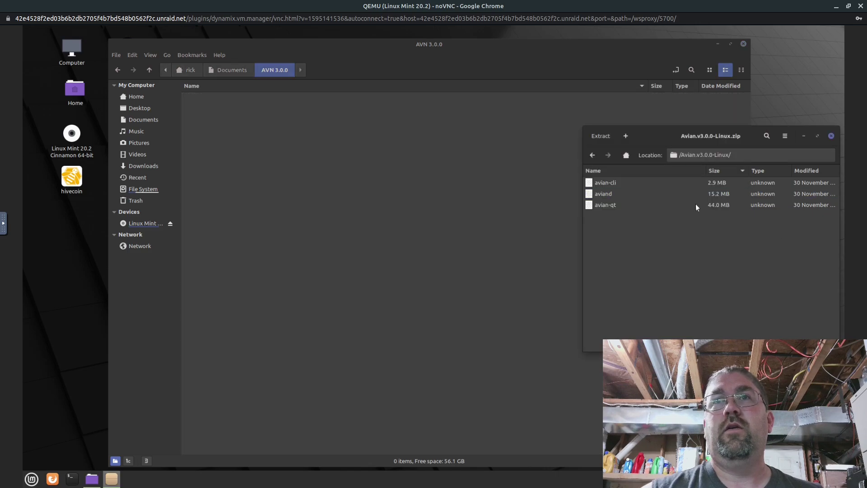
{"action": "left_click", "coordinate": [608, 182]}
{"action": "left_click", "coordinate": [608, 205], "text": "shift"}
{"action": "left_click_drag", "start_coordinate": [604, 194], "coordinate": [271, 164]}
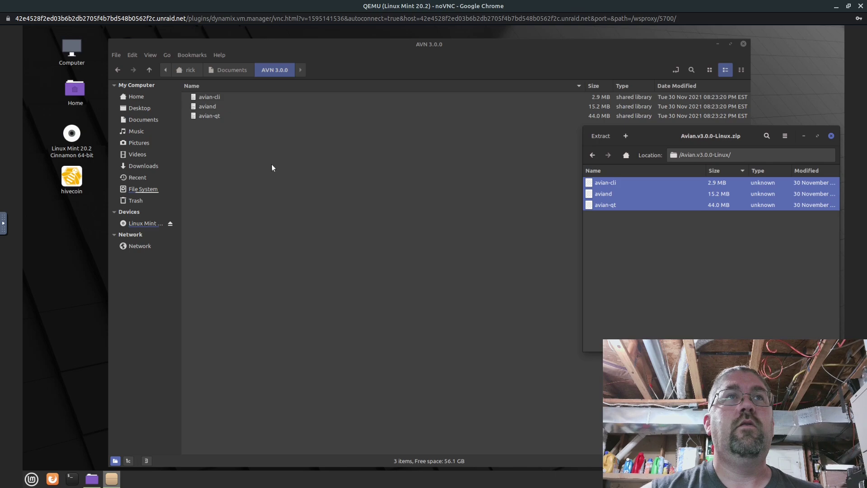
{"action": "left_click", "coordinate": [831, 137]}
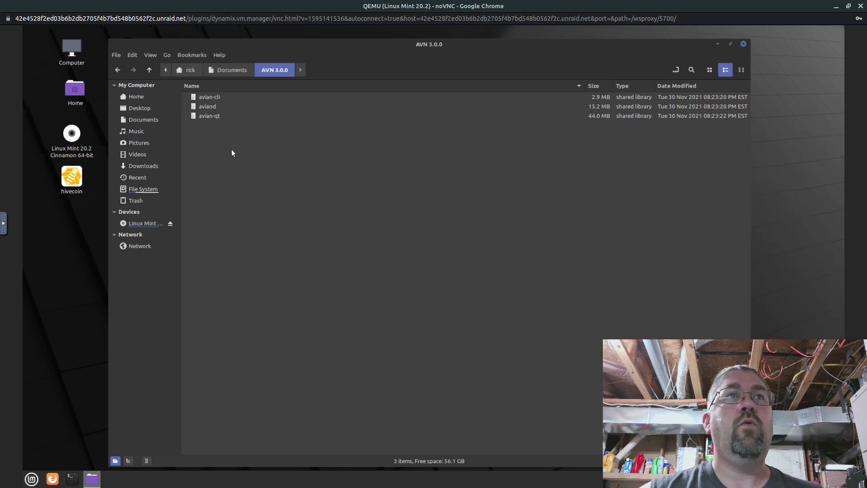
{"action": "left_click", "coordinate": [213, 116]}
{"action": "right_click", "coordinate": [213, 115]}
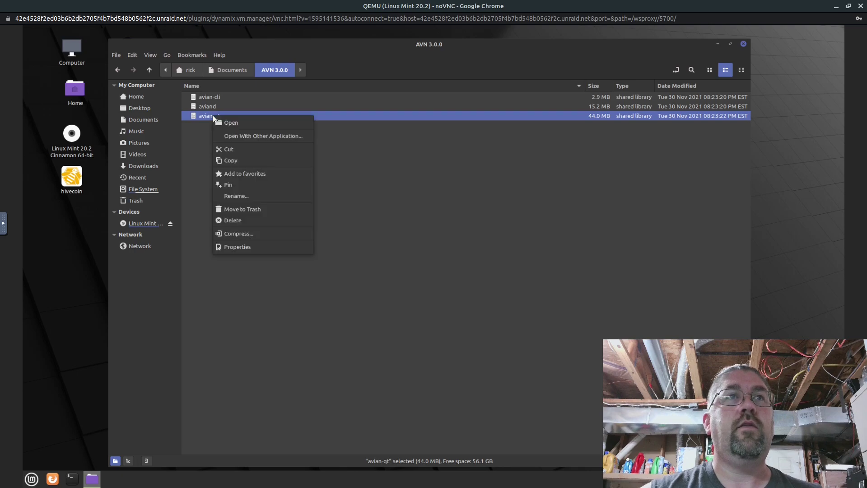
{"action": "left_click", "coordinate": [274, 250]}
{"action": "left_click", "coordinate": [408, 143]}
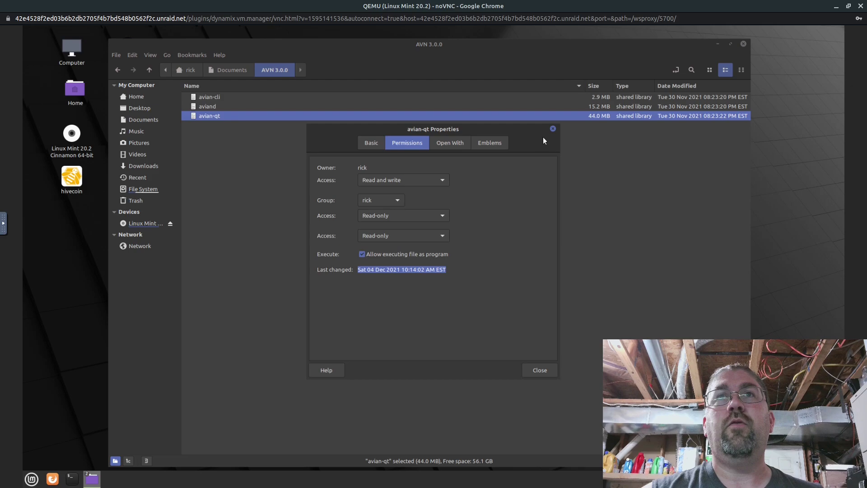
{"action": "left_click", "coordinate": [553, 126]}
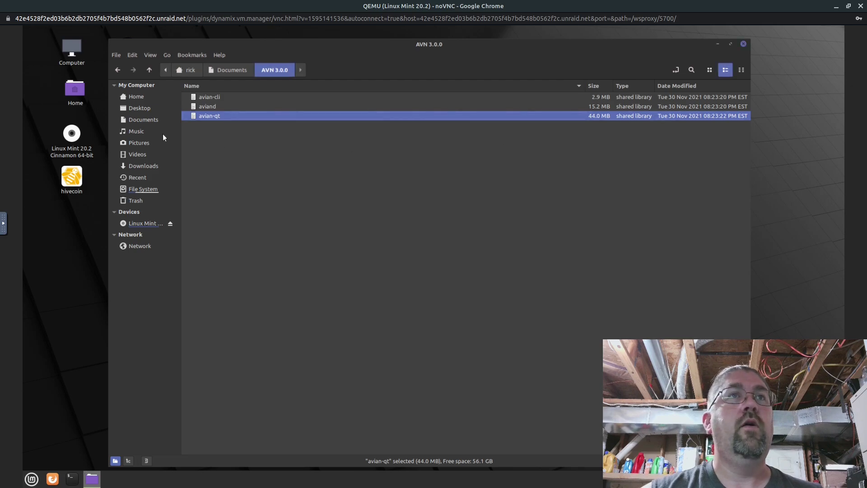
{"action": "double_click", "coordinate": [217, 116]}
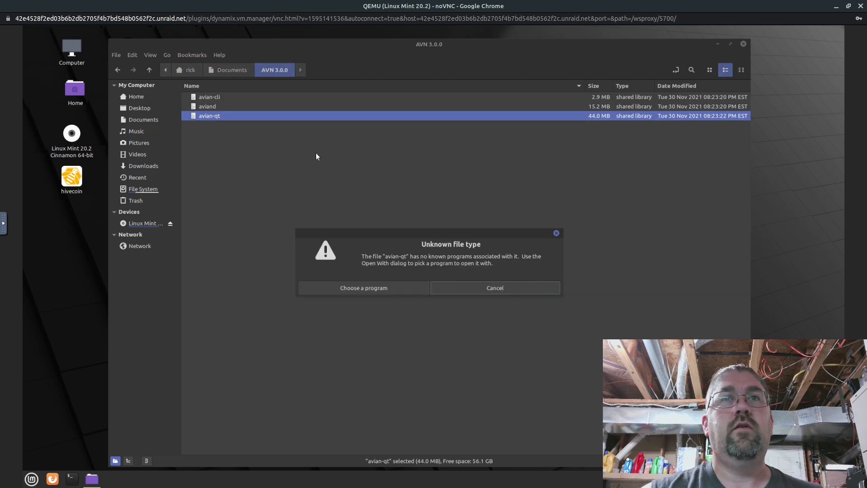
{"action": "left_click", "coordinate": [556, 233]}
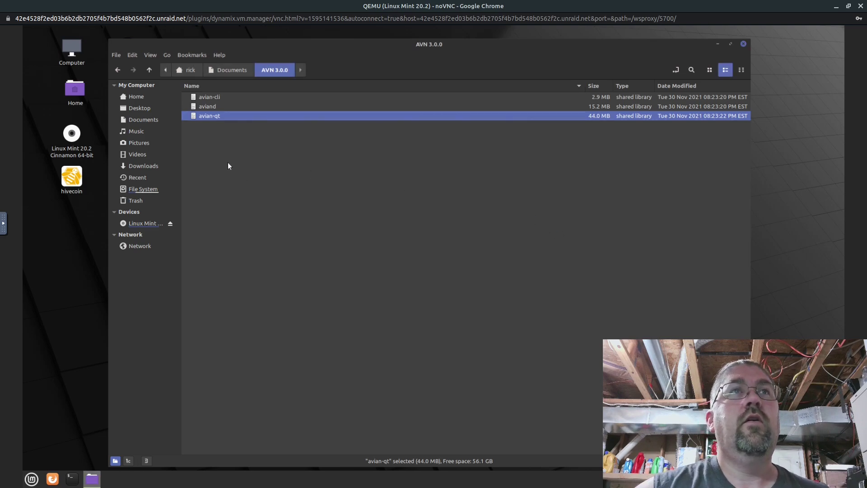
Step: Run ./avian-qt from a terminal in the AVN 3.0.0 folder, then switch to Discord
{"action": "right_click", "coordinate": [245, 168]}
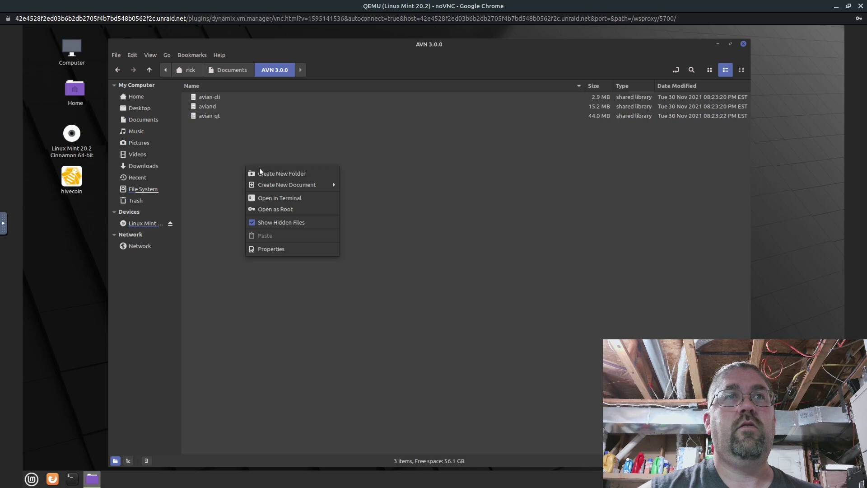
{"action": "left_click", "coordinate": [292, 199]}
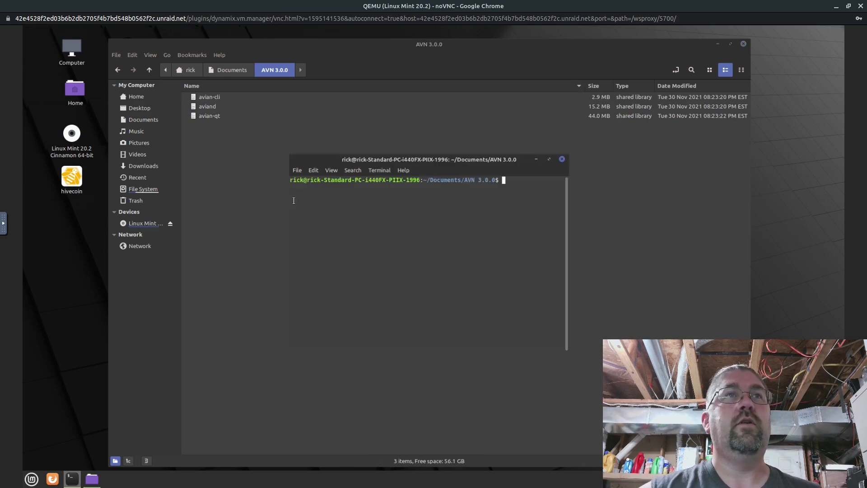
{"action": "type", "text": "."}
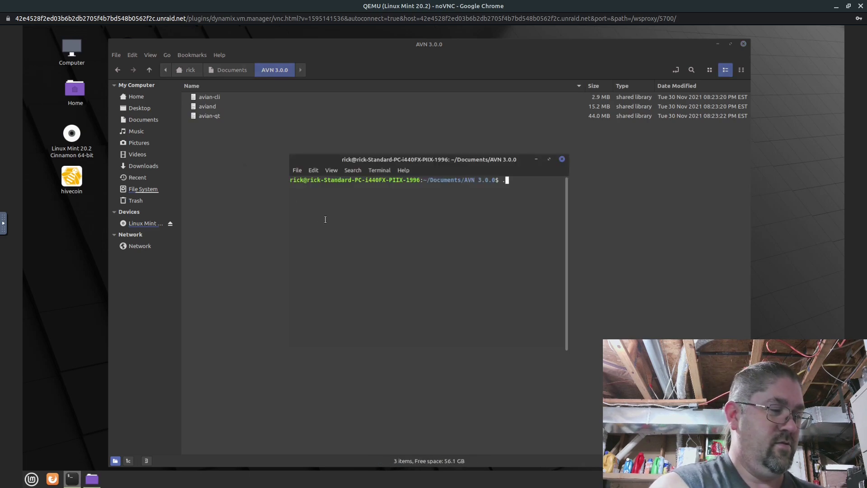
{"action": "type", "text": "/avn"}
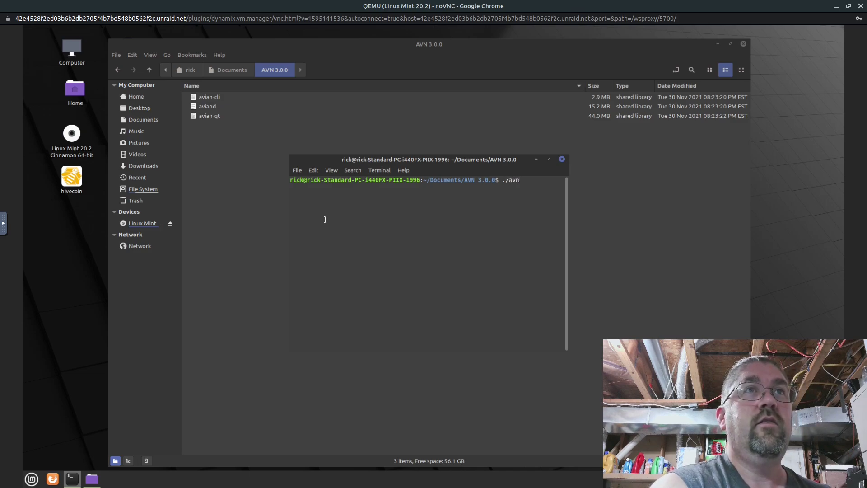
{"action": "key", "text": "BackSpace"}
{"action": "type", "text": "ian"}
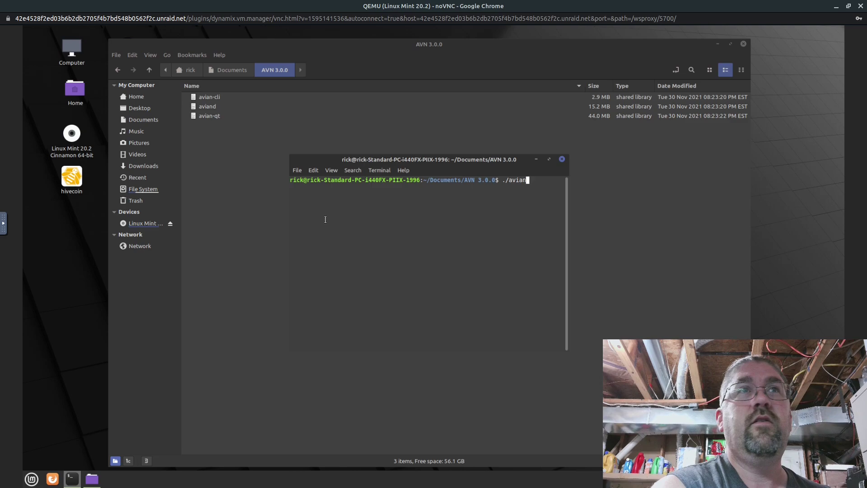
{"action": "type", "text": "-qt"}
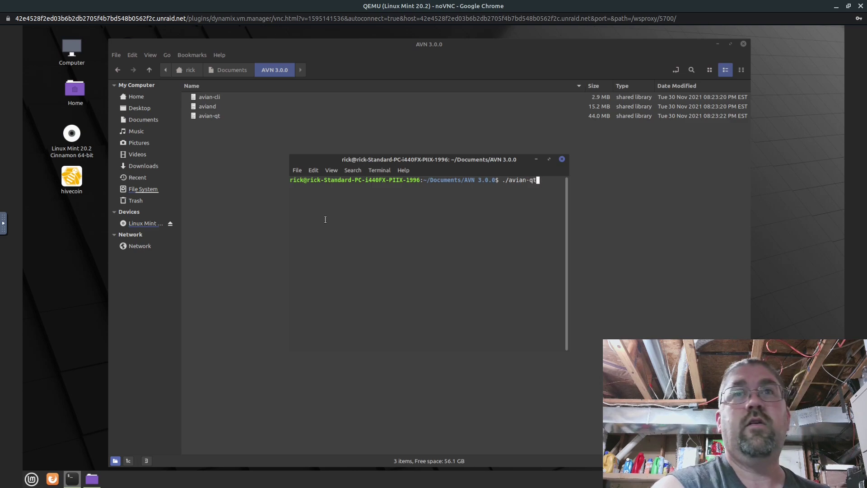
{"action": "key", "text": "Return"}
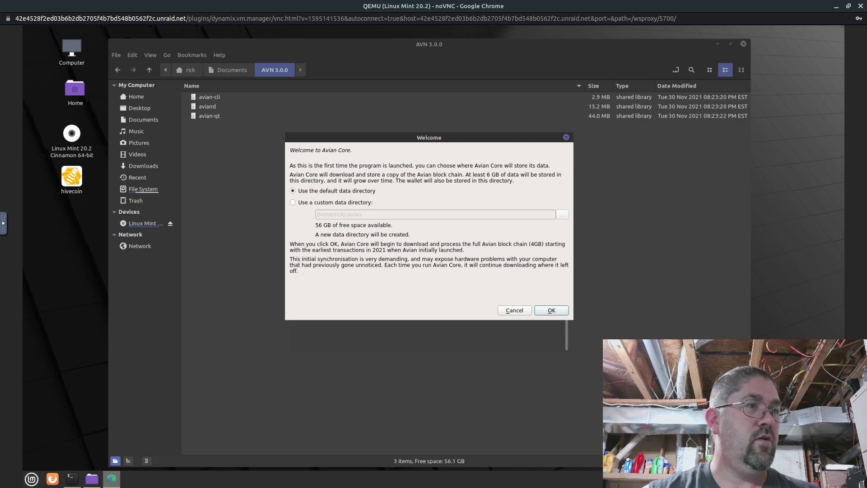
{"action": "key", "text": "alt+Tab"}
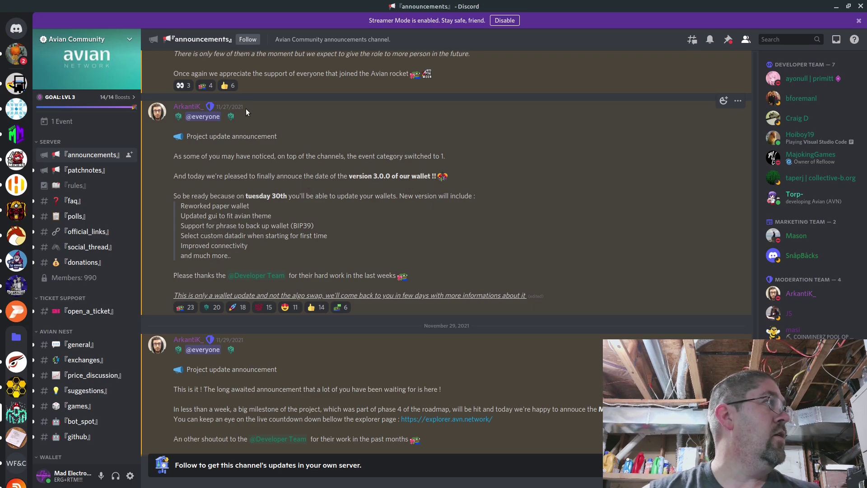
Step: Scroll #announcements down to the wallet 3.0 addnode instructions, then minimize Discord
{"action": "mouse_move", "coordinate": [224, 109]}
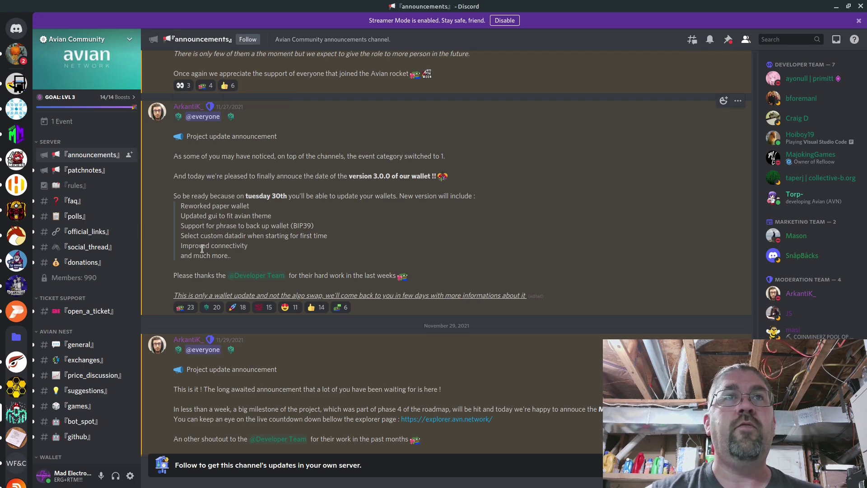
{"action": "scroll", "coordinate": [482, 256], "scroll_direction": "down", "scroll_amount": 4}
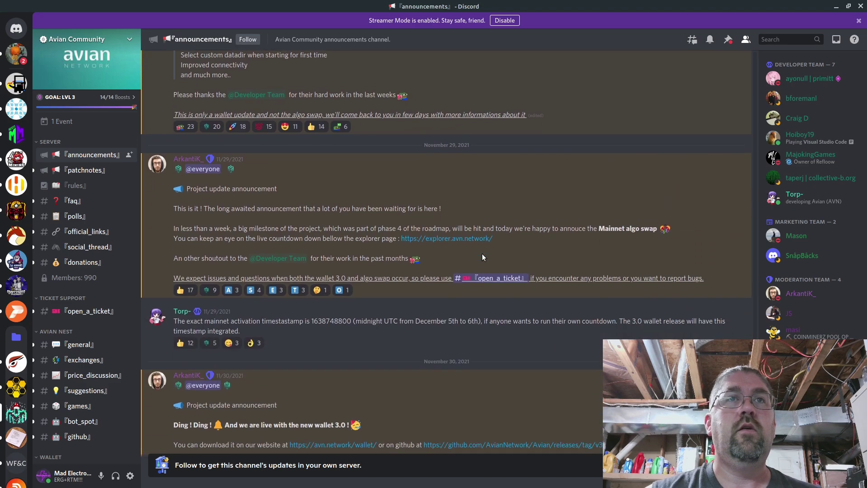
{"action": "scroll", "coordinate": [482, 257], "scroll_direction": "down", "scroll_amount": 1}
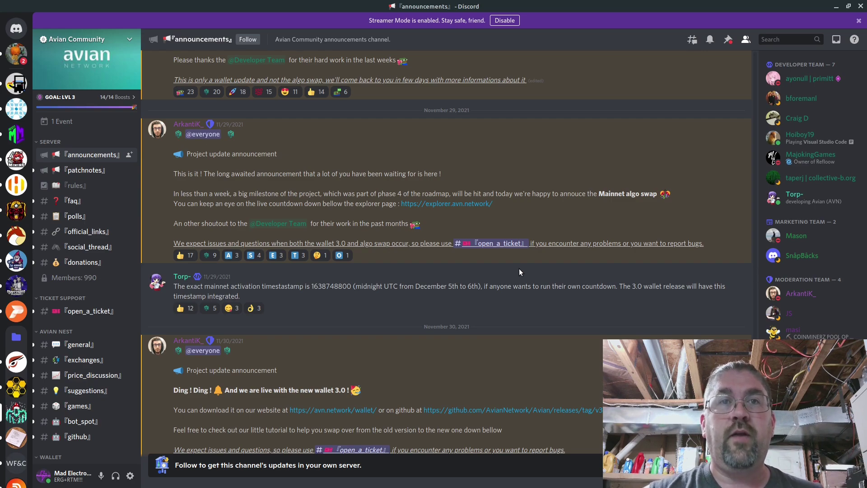
{"action": "scroll", "coordinate": [519, 268], "scroll_direction": "down", "scroll_amount": 6}
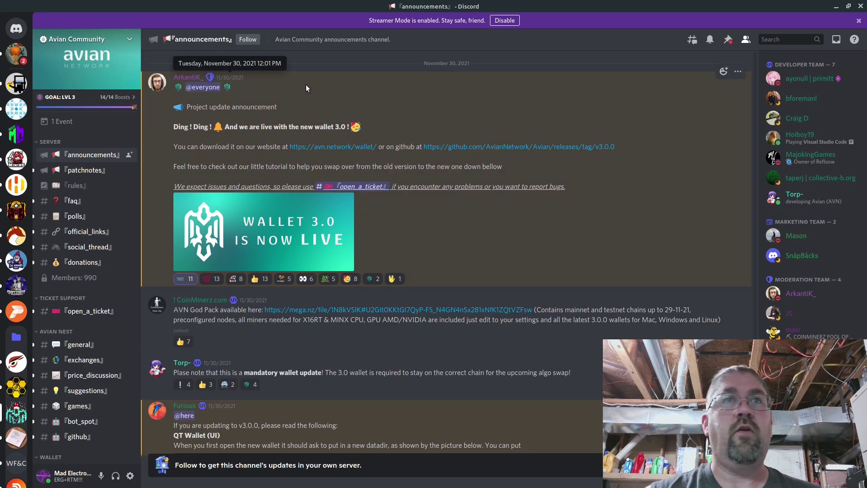
{"action": "scroll", "coordinate": [494, 252], "scroll_direction": "down", "scroll_amount": 5}
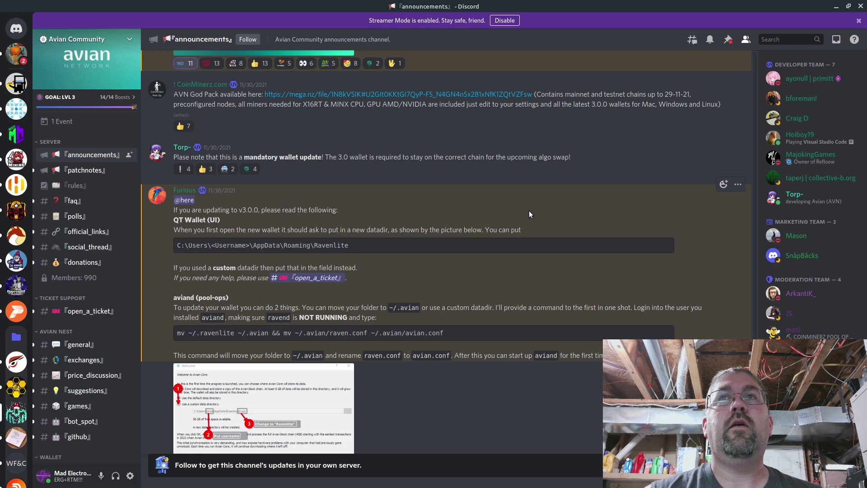
{"action": "scroll", "coordinate": [529, 214], "scroll_direction": "down", "scroll_amount": 3}
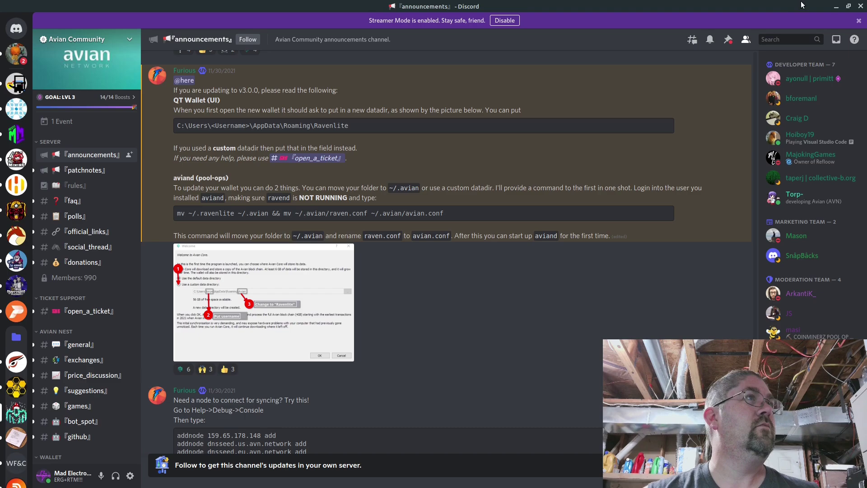
{"action": "left_click", "coordinate": [835, 6]}
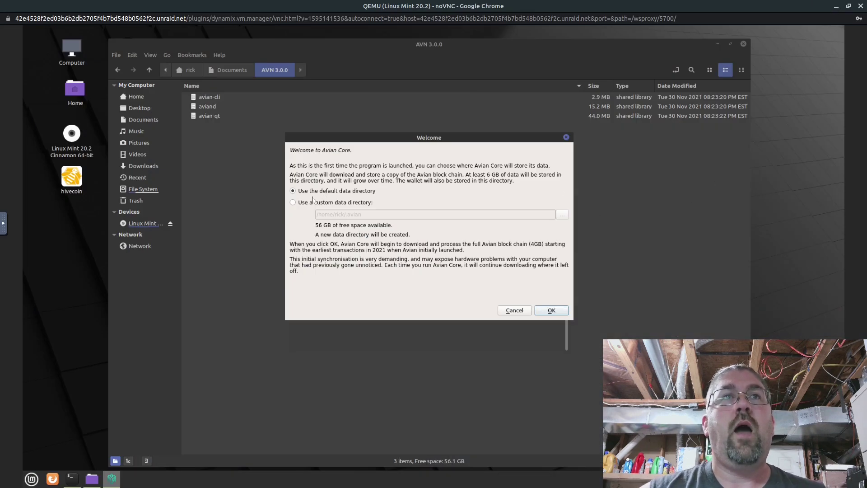
Step: Choose a custom data directory of /home/rick/.avn and start Avian Core
{"action": "left_click", "coordinate": [292, 204]}
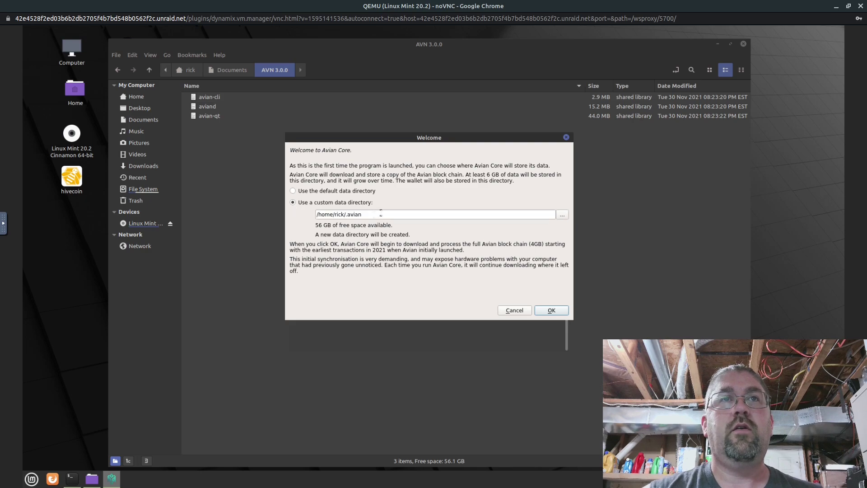
{"action": "key", "text": "BackSpace"}
{"action": "key", "text": "BackSpace"}
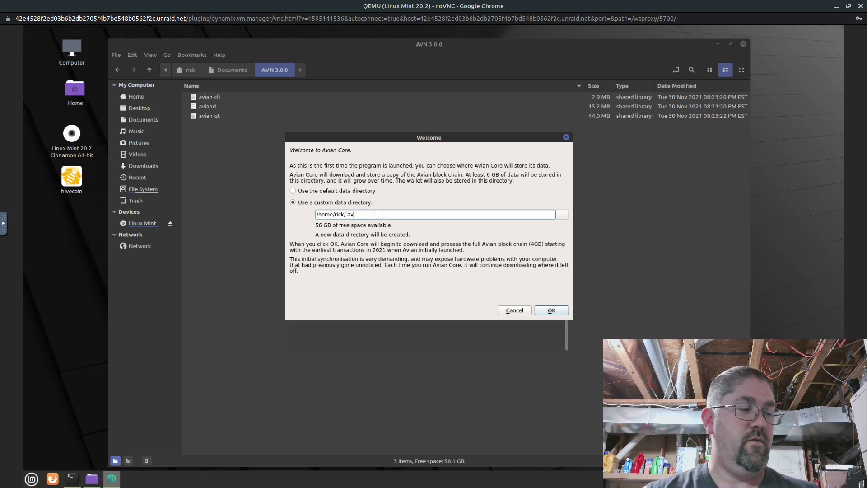
{"action": "type", "text": "n"}
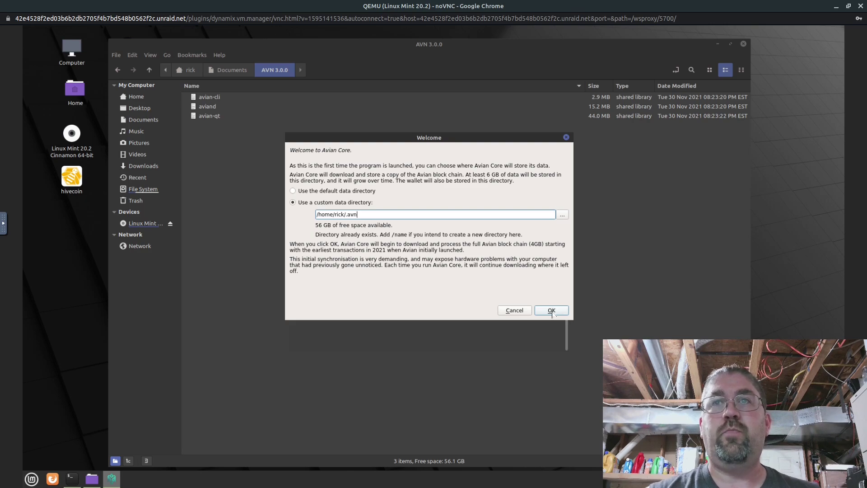
{"action": "left_click", "coordinate": [551, 311]}
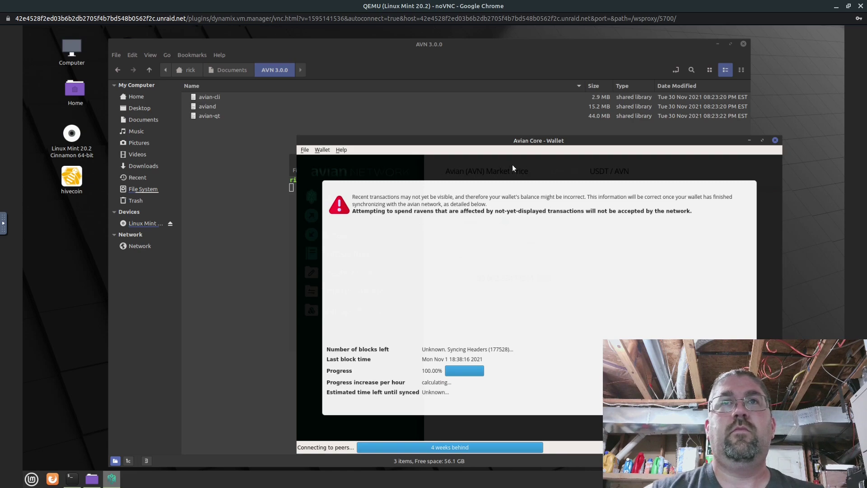
Step: Move the Avian Core wallet window up-left and bring Discord's addnode post forward
{"action": "left_click_drag", "start_coordinate": [508, 142], "coordinate": [413, 81]}
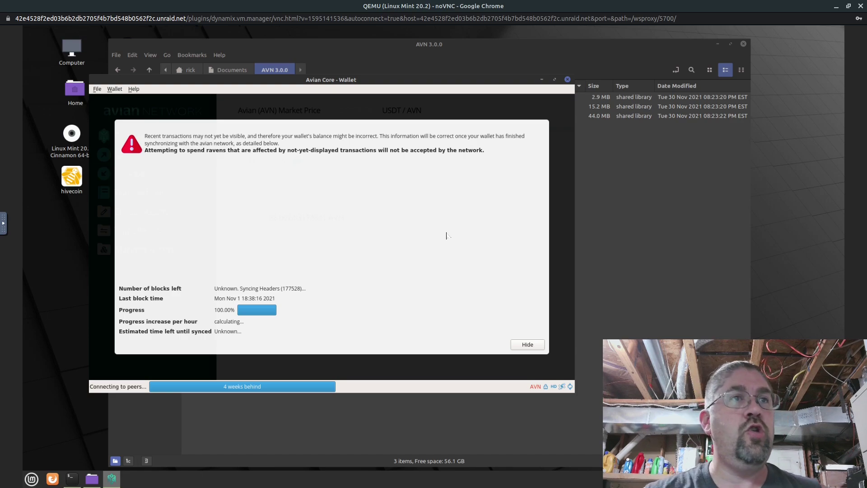
{"action": "key", "text": "alt+Tab"}
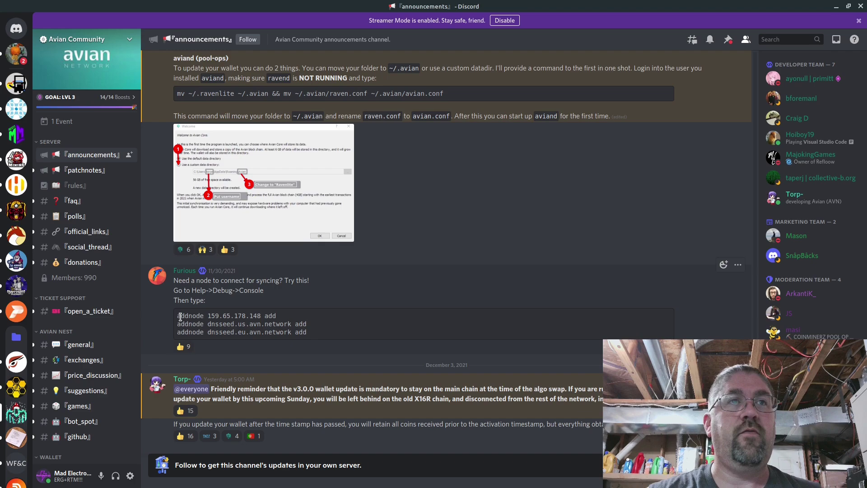
Step: Select the three addnode peer lines in Discord's sync post, then minimize Discord
{"action": "left_click_drag", "start_coordinate": [177, 316], "coordinate": [302, 333]}
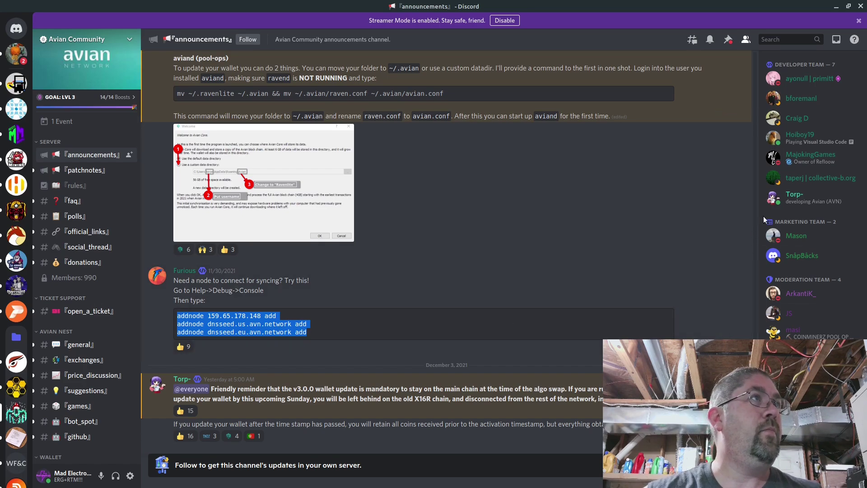
{"action": "left_click", "coordinate": [835, 8]}
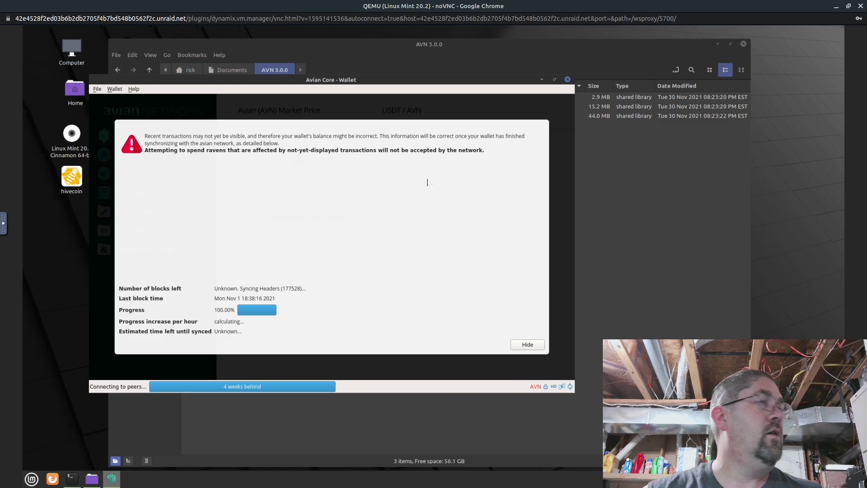
Step: Open the Avian Core Debug window on its Console, clearing a stray character
{"action": "left_click", "coordinate": [134, 89]}
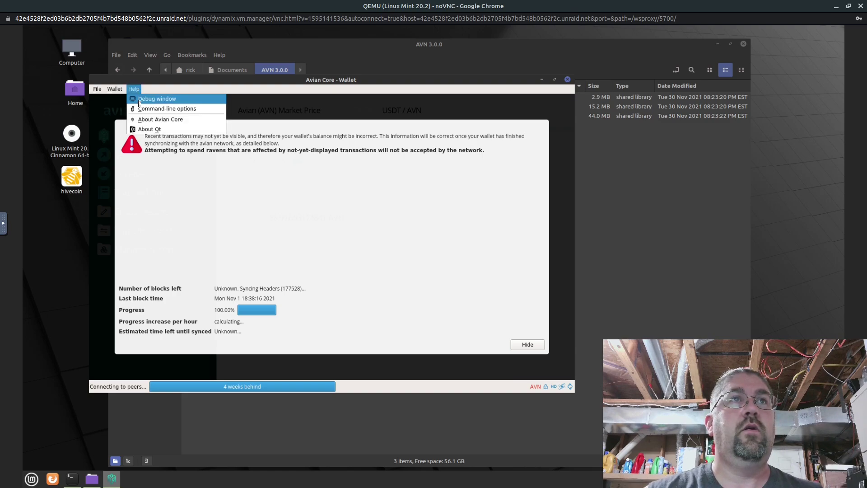
{"action": "left_click", "coordinate": [153, 98]}
{"action": "left_click", "coordinate": [336, 187]}
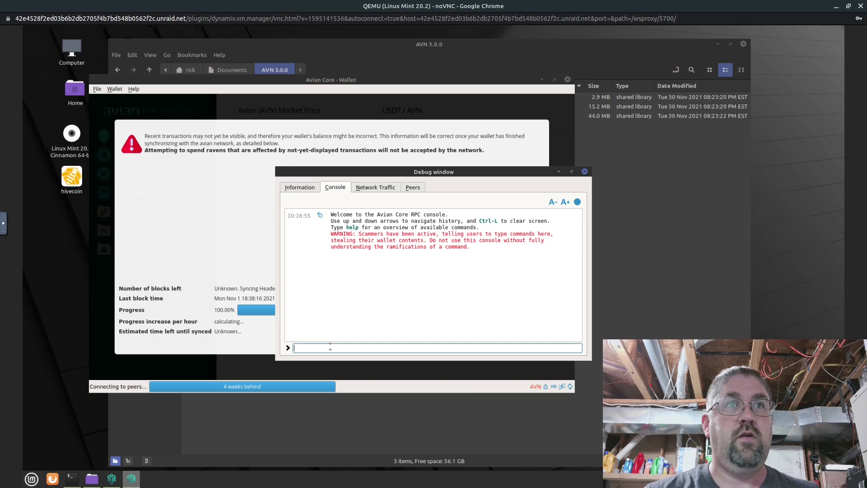
{"action": "type", "text": "v"}
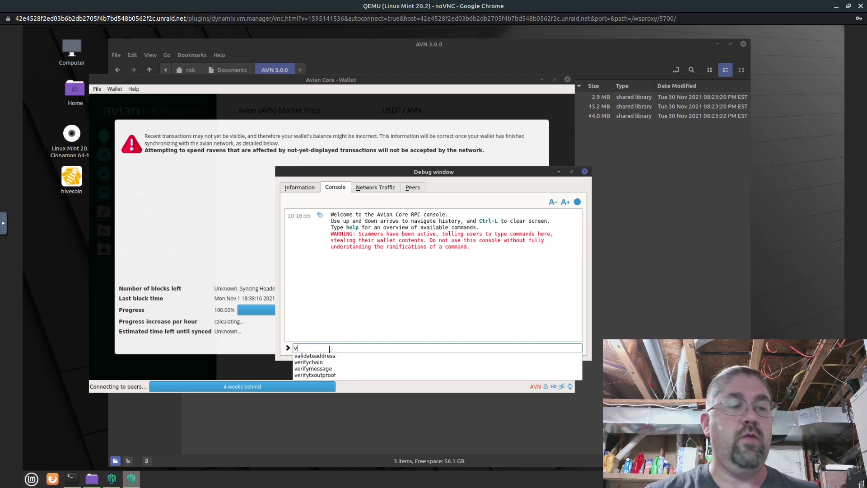
{"action": "key", "text": "BackSpace"}
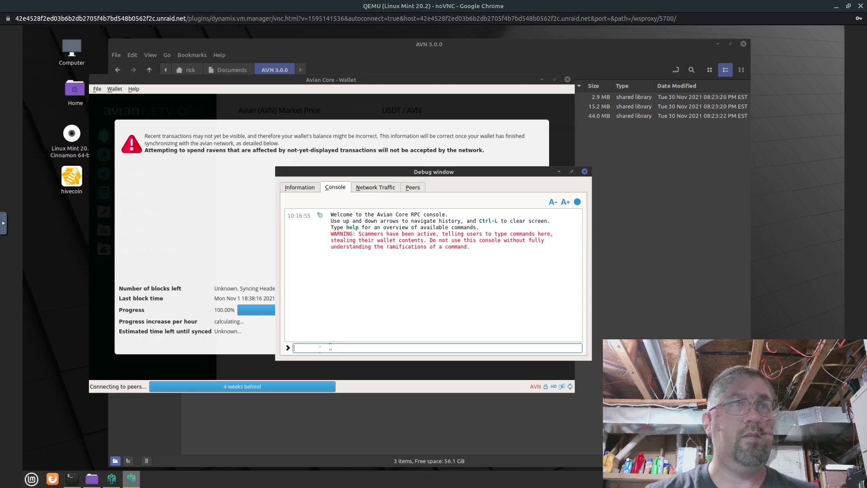
Step: Add nodes 159.65.178.148 and dnsseed.us.avn.network with addnode commands
{"action": "type", "text": "a"}
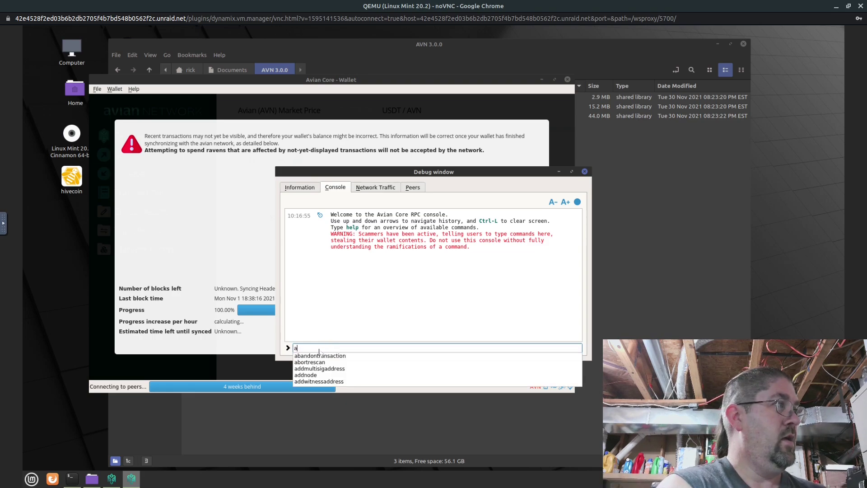
{"action": "type", "text": "ddnode "}
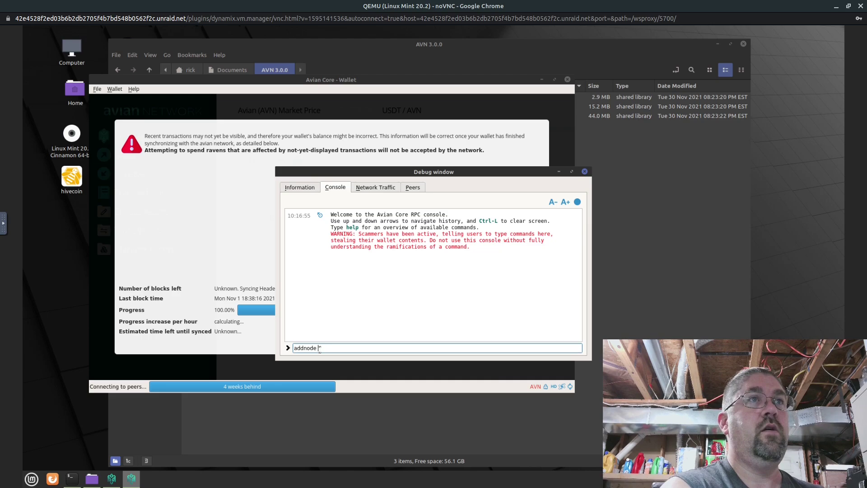
{"action": "type", "text": "15"}
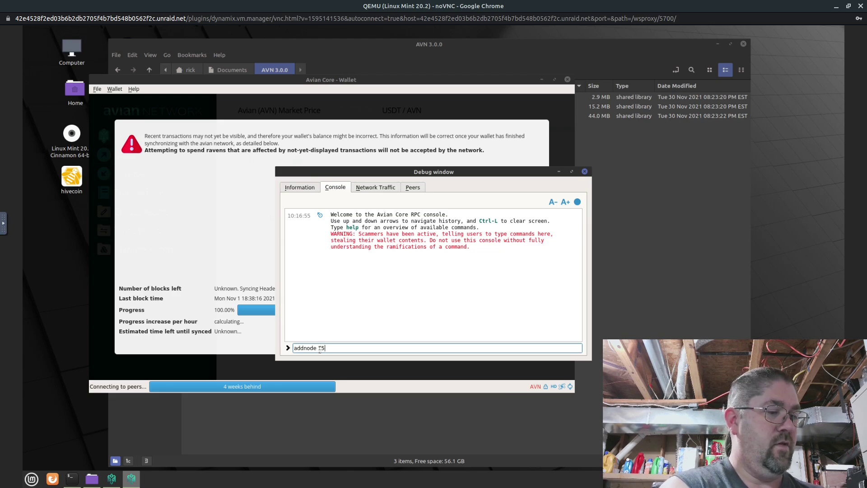
{"action": "type", "text": "9."}
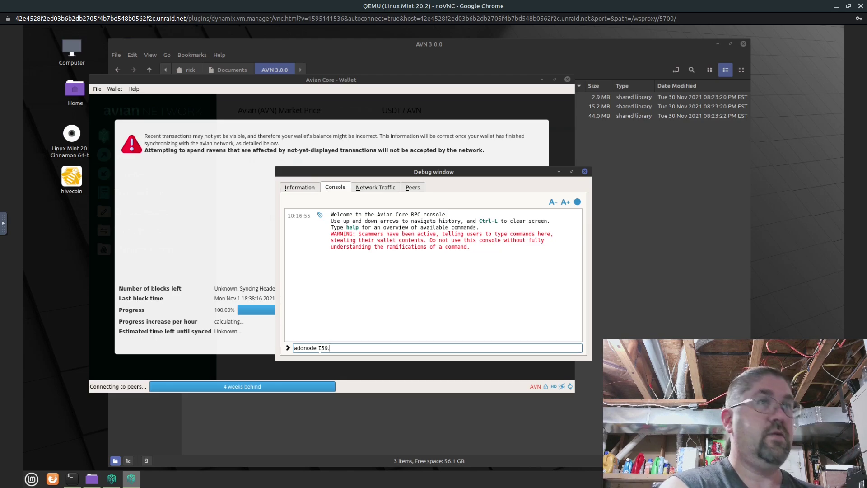
{"action": "type", "text": "65.178"}
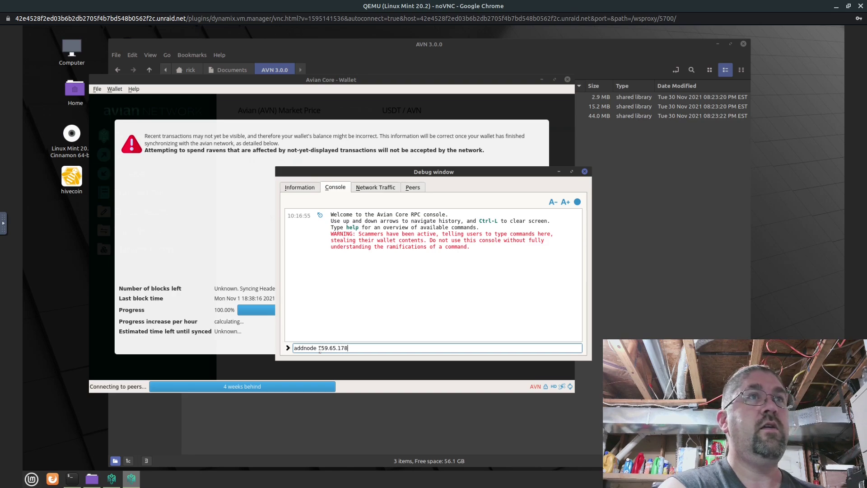
{"action": "type", "text": ".14"}
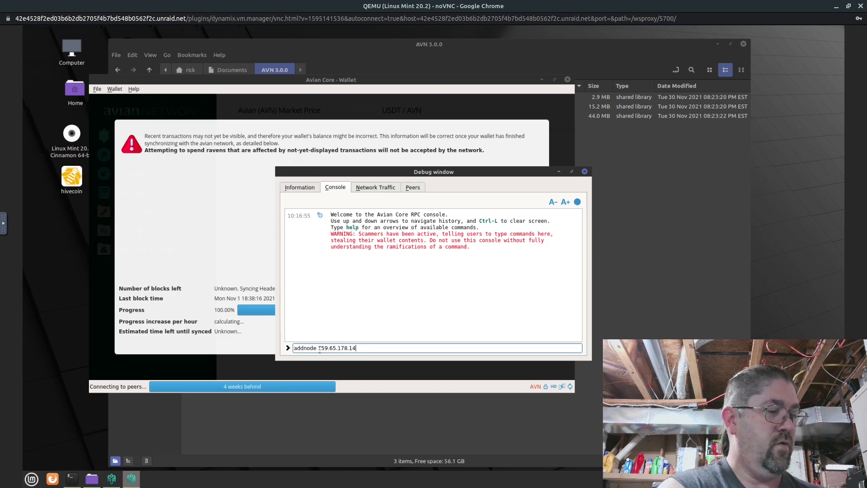
{"action": "type", "text": "8 add"}
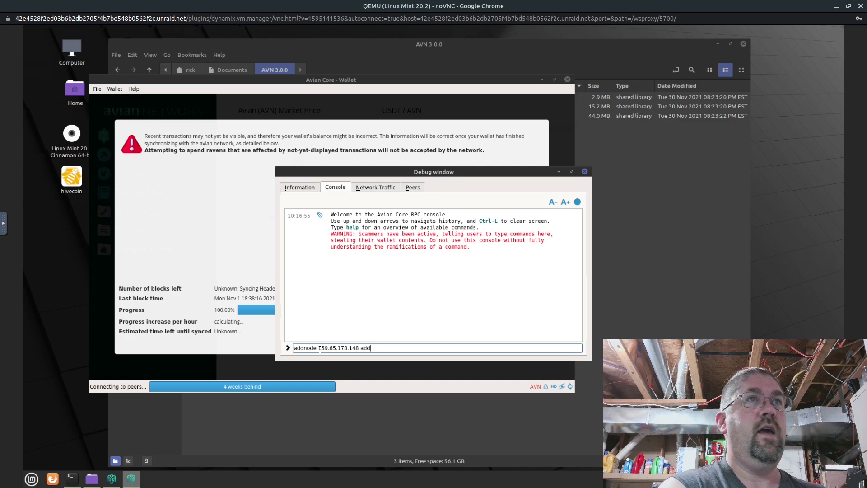
{"action": "key", "text": "Return"}
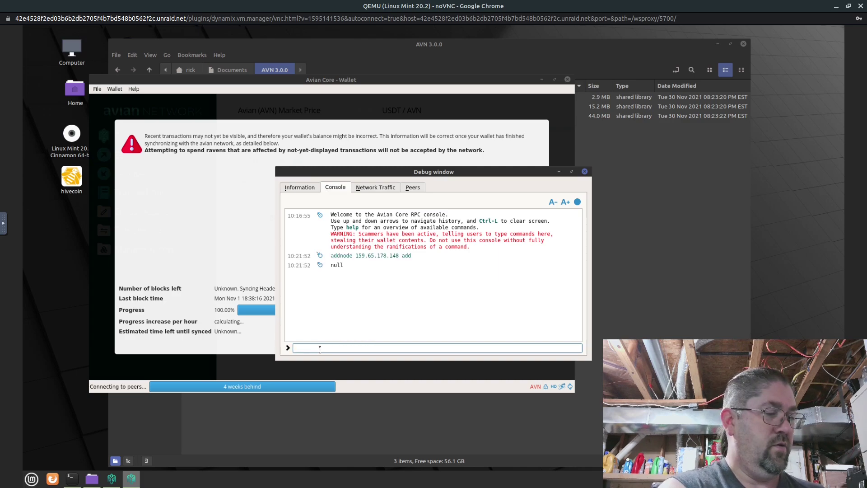
{"action": "type", "text": "addnode "}
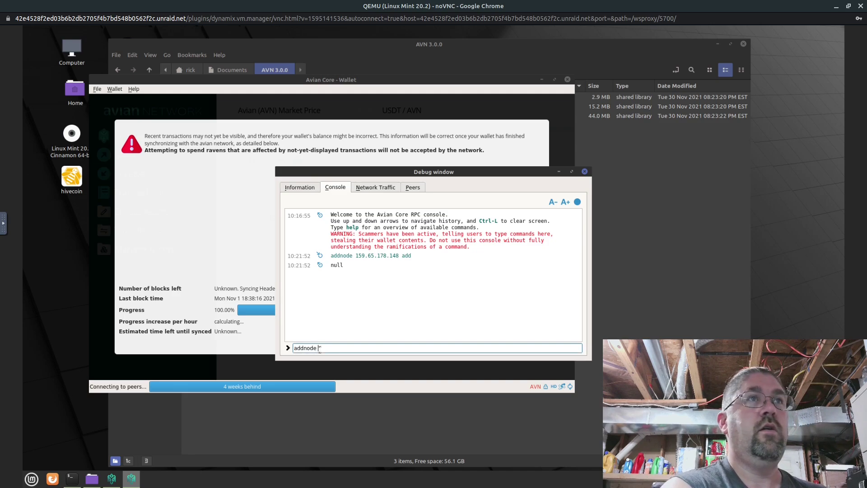
{"action": "type", "text": "dnssee"}
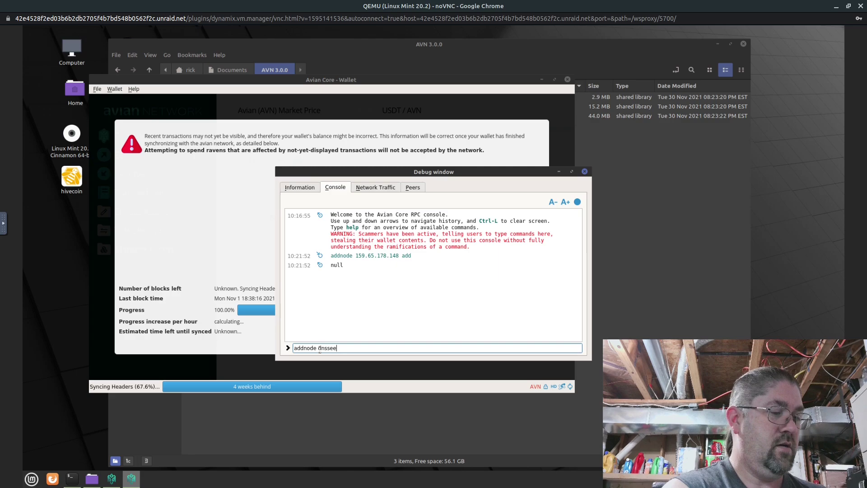
{"action": "type", "text": "d.us.avn"}
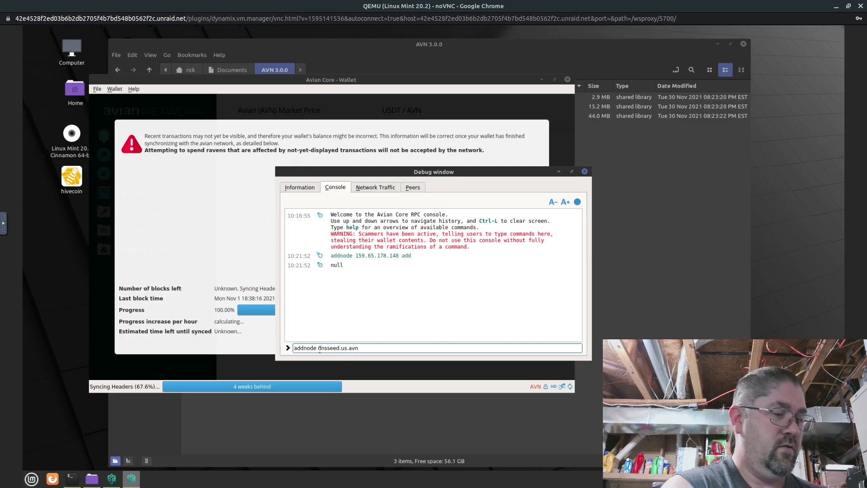
{"action": "type", "text": ".network "}
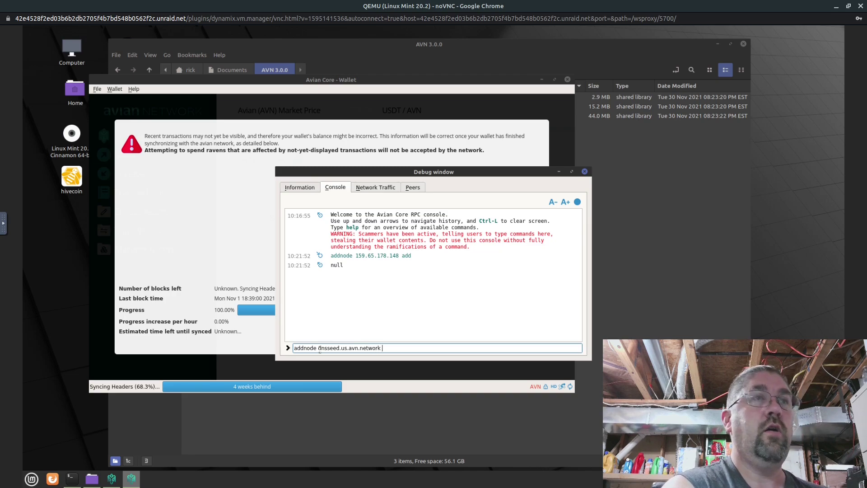
{"action": "type", "text": "add"}
{"action": "key", "text": "Return"}
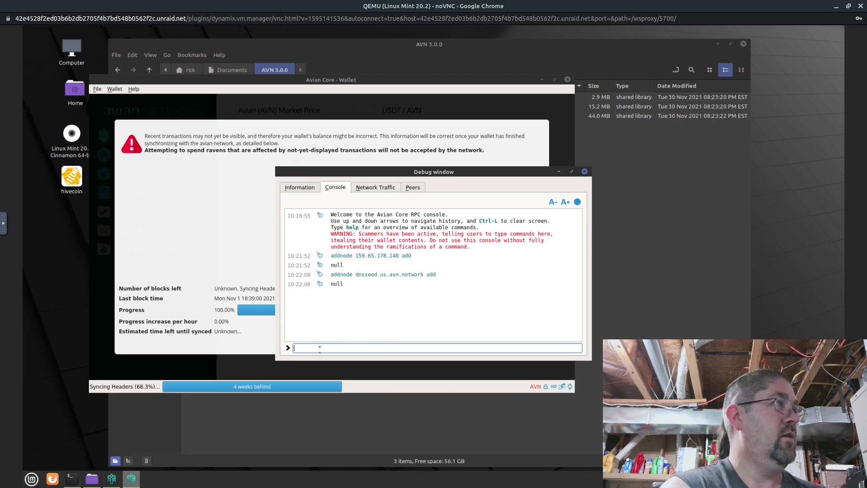
Step: Add dnsseed.eu.avn.network as a node with 'addnode dnsseed.eu.avn.network add'
{"action": "type", "text": "addnode"}
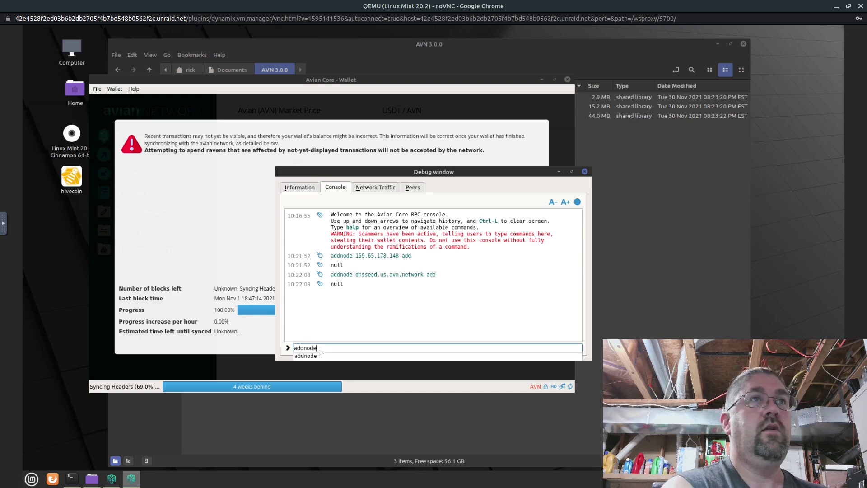
{"action": "type", "text": " dns"}
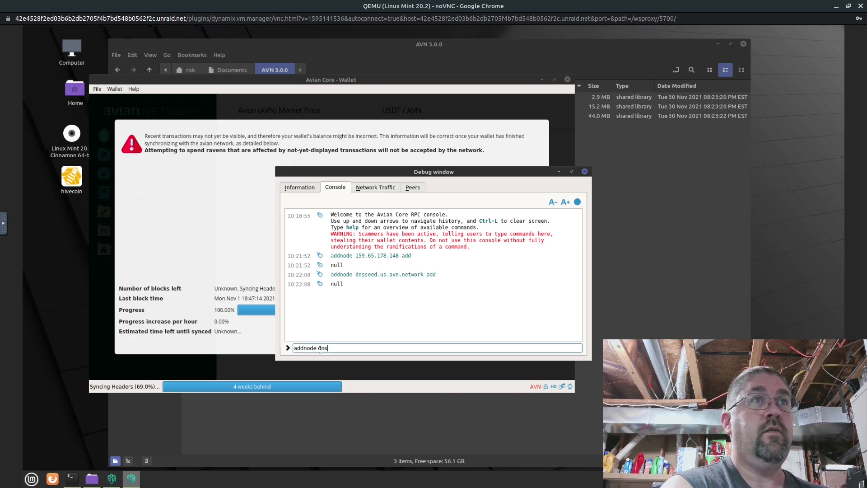
{"action": "type", "text": "see"}
{"action": "type", "text": "d"}
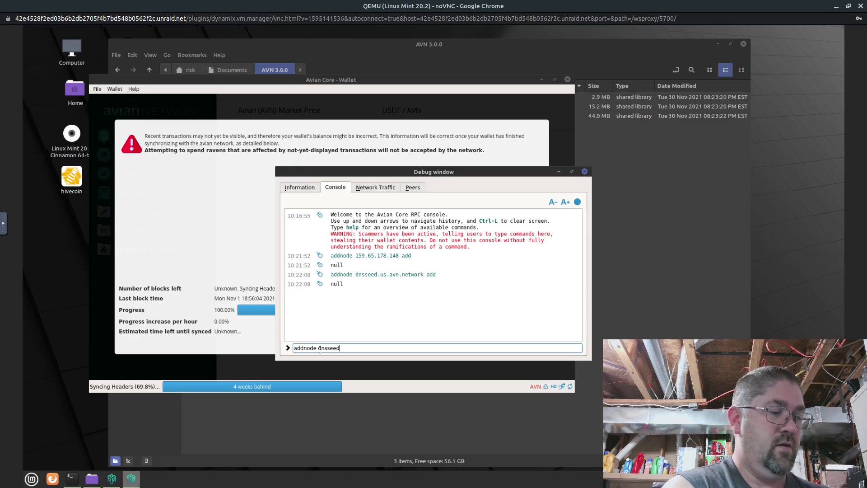
{"action": "type", "text": ".eu."}
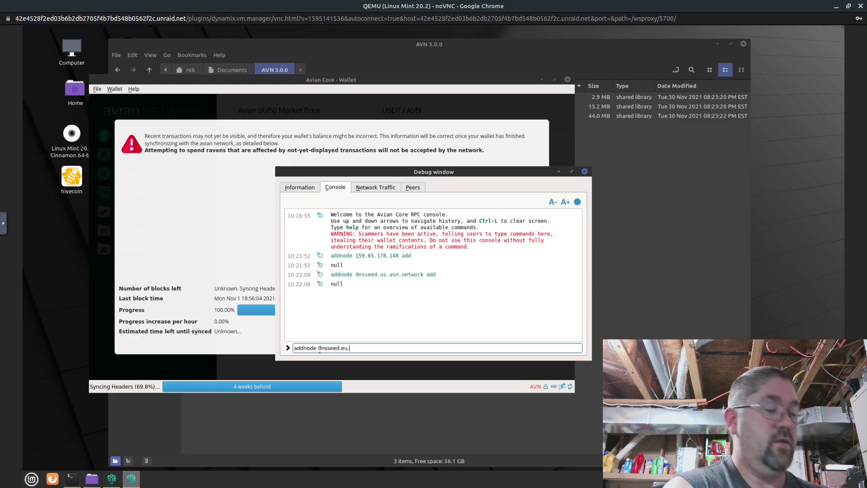
{"action": "type", "text": "avn.neto"}
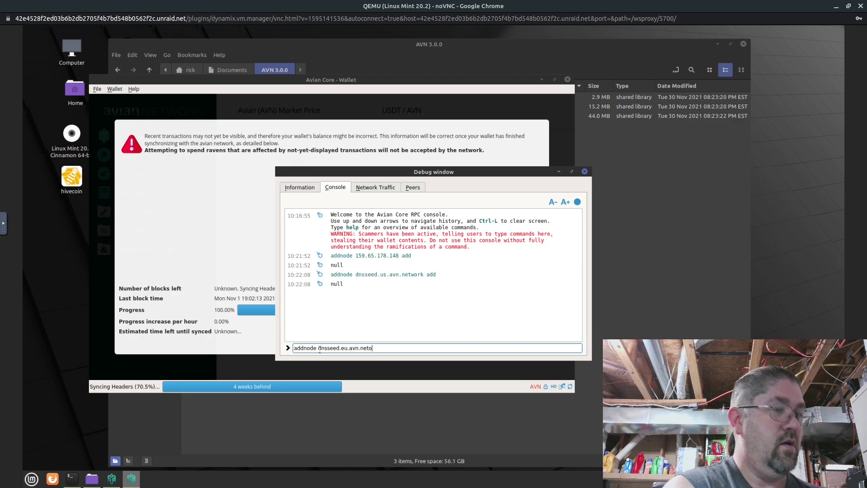
{"action": "key", "text": "BackSpace"}
{"action": "type", "text": "w"}
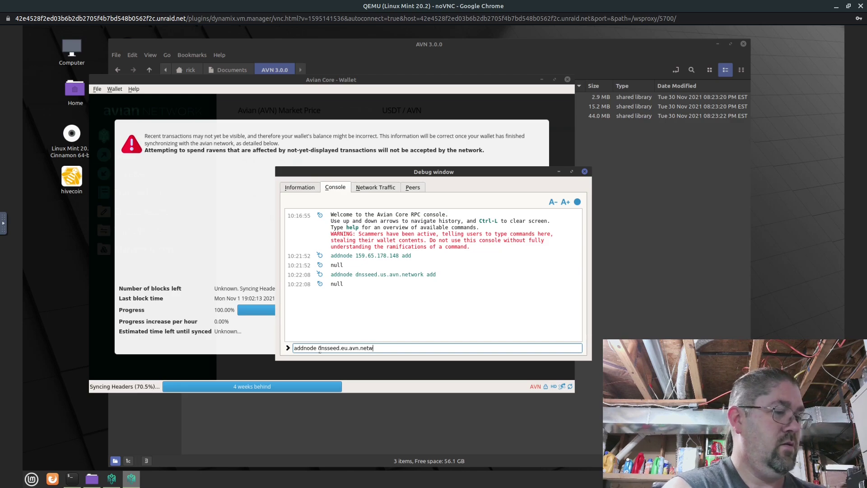
{"action": "type", "text": "ork add"}
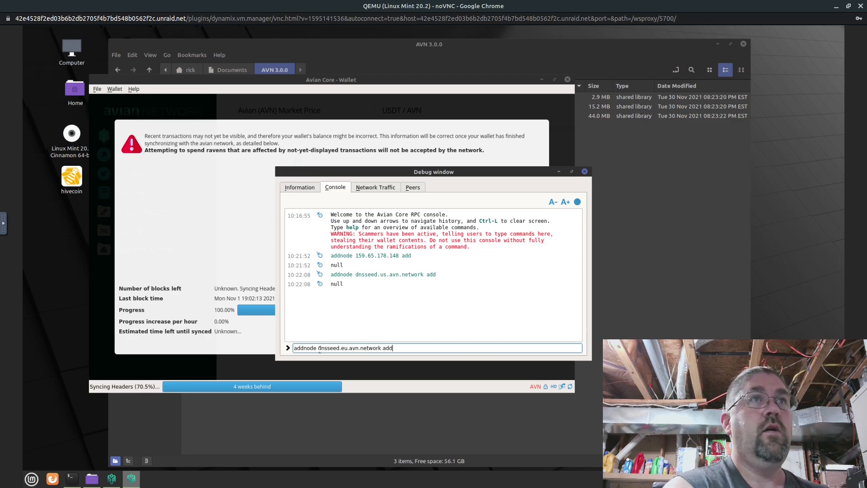
{"action": "key", "text": "Return"}
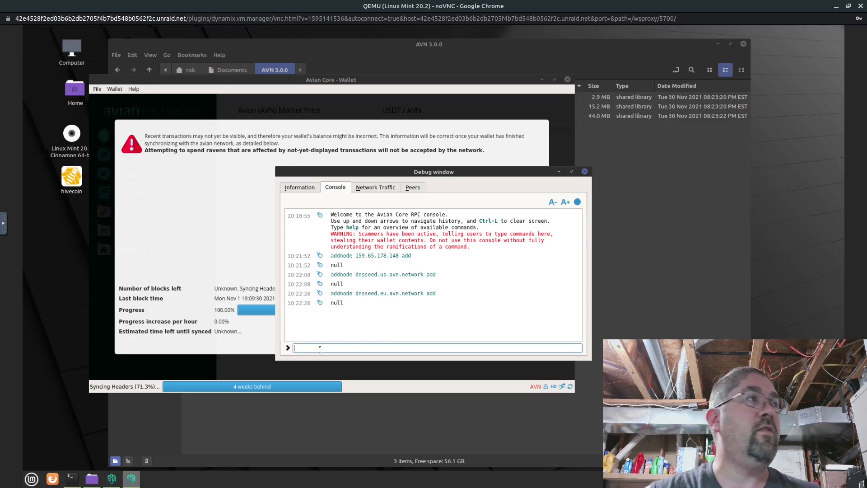
Step: Check the Peers list for 159.65.178.148, then watch the Network Traffic graph
{"action": "left_click", "coordinate": [388, 187]}
{"action": "left_click", "coordinate": [411, 189]}
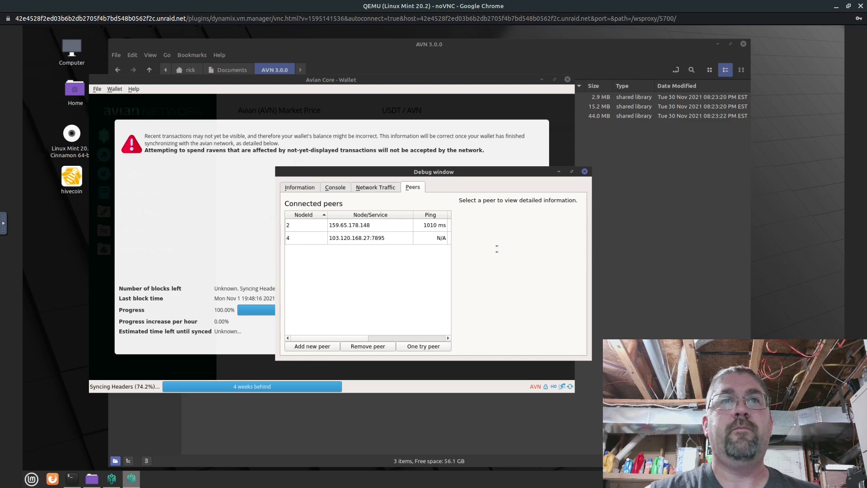
{"action": "left_click", "coordinate": [375, 187]}
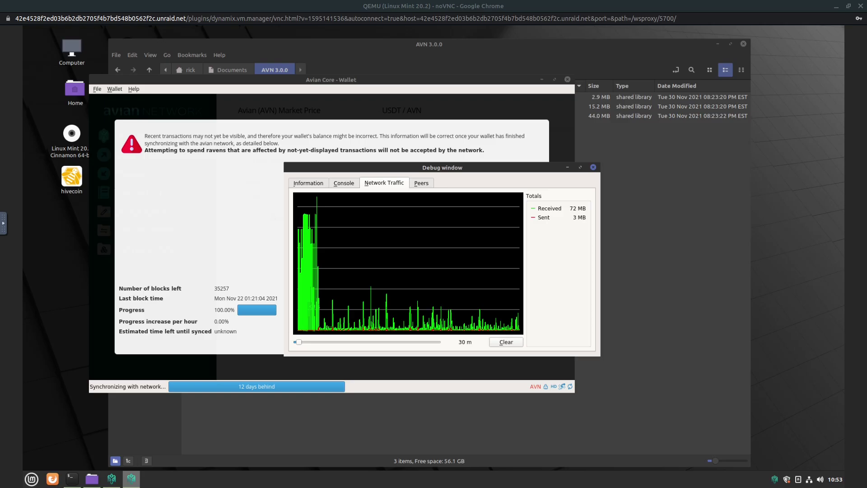
Step: Switch to Discord with Alt+Tab while the wallet finishes syncing
{"action": "key", "text": "alt+Tab"}
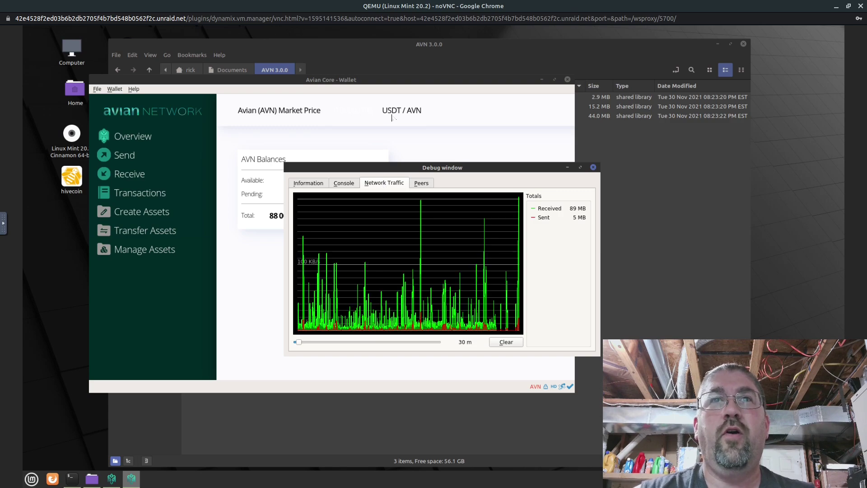
Step: Dismiss the Debug window with Escape to show the 88 002.93174841 AVN balance
{"action": "key", "text": "Escape"}
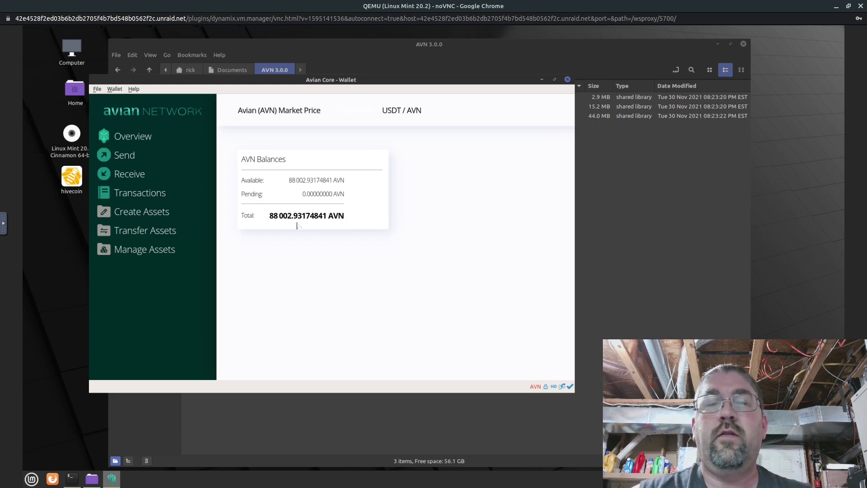
{"action": "left_click", "coordinate": [96, 90]}
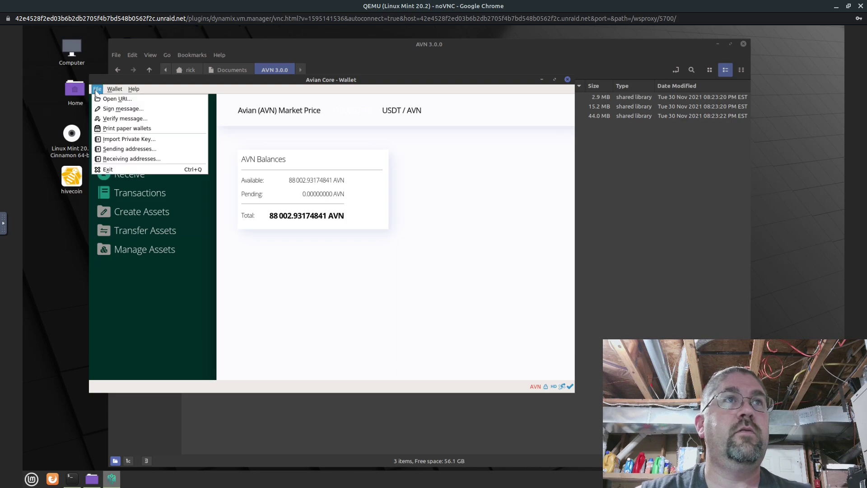
{"action": "left_click", "coordinate": [116, 159]}
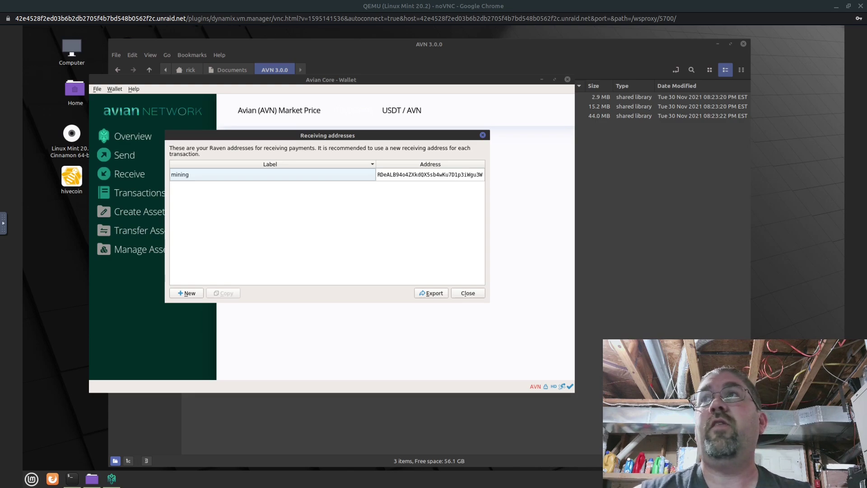
{"action": "left_click", "coordinate": [468, 293]}
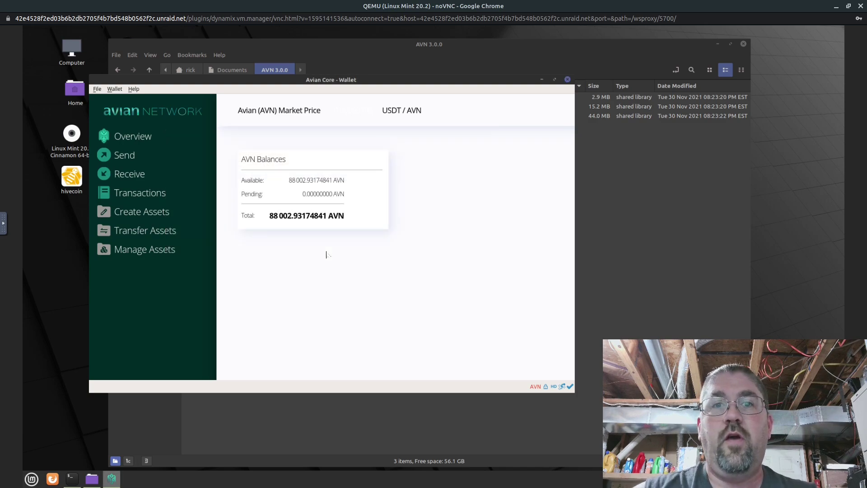